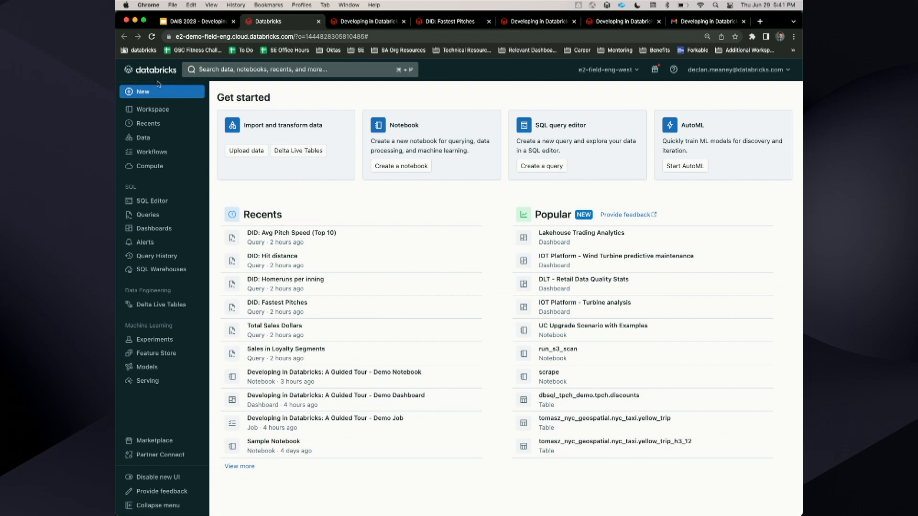
Look over the kinds of assets that can be newly created in the workspace.
left_click(129, 93)
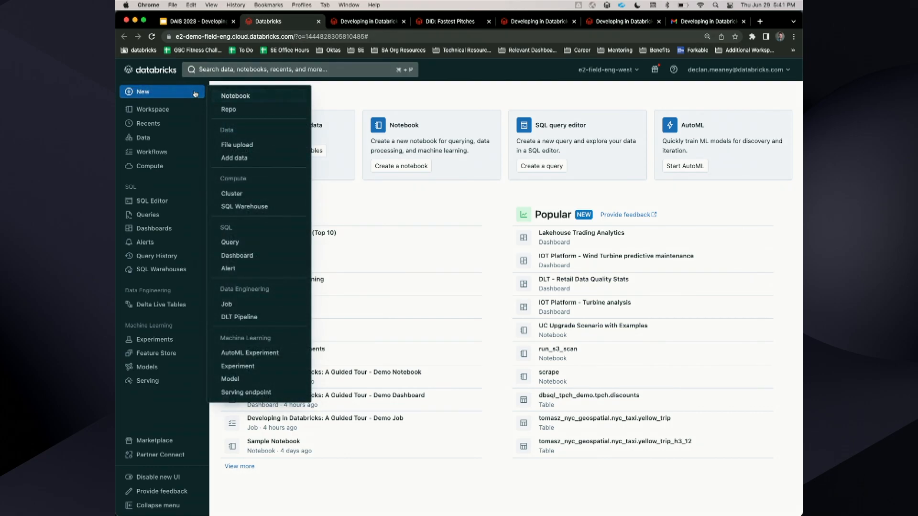
left_click(373, 94)
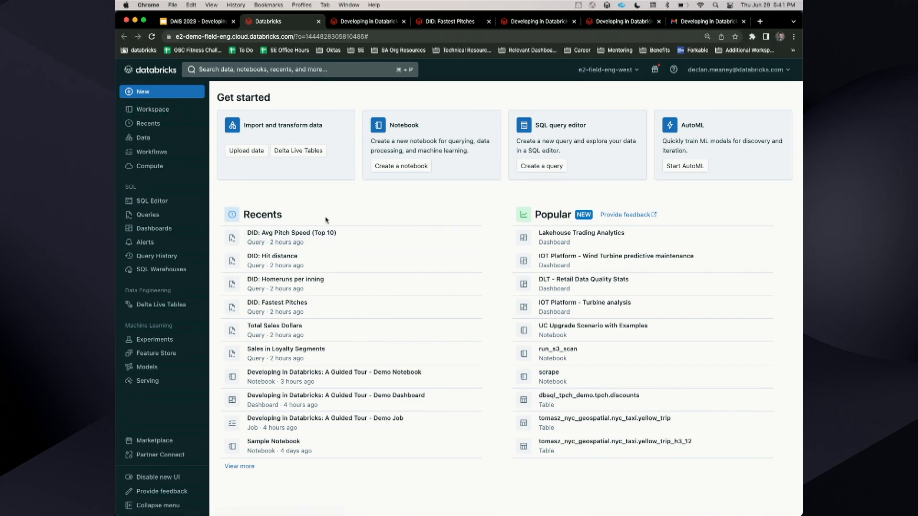
Switch to the open demo notebook and review its compute choices, overview and pybaseball setup cell.
left_click(359, 22)
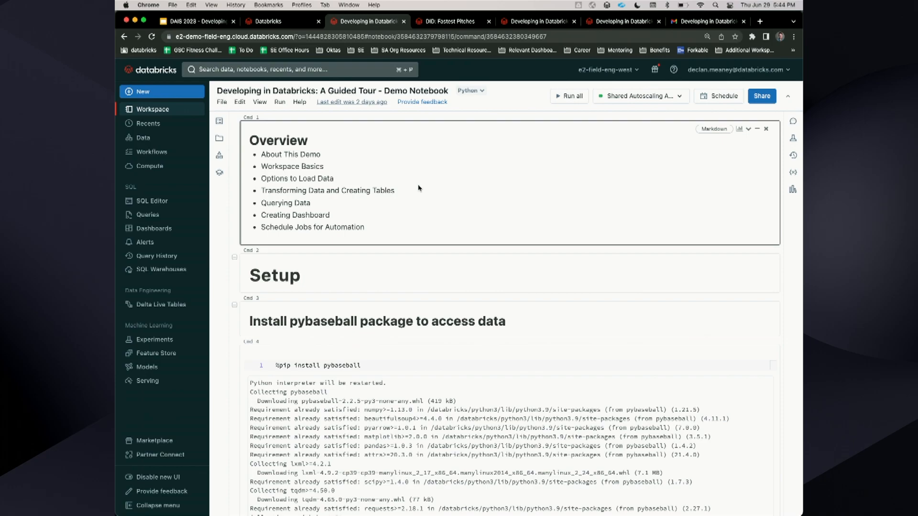
left_click(631, 96)
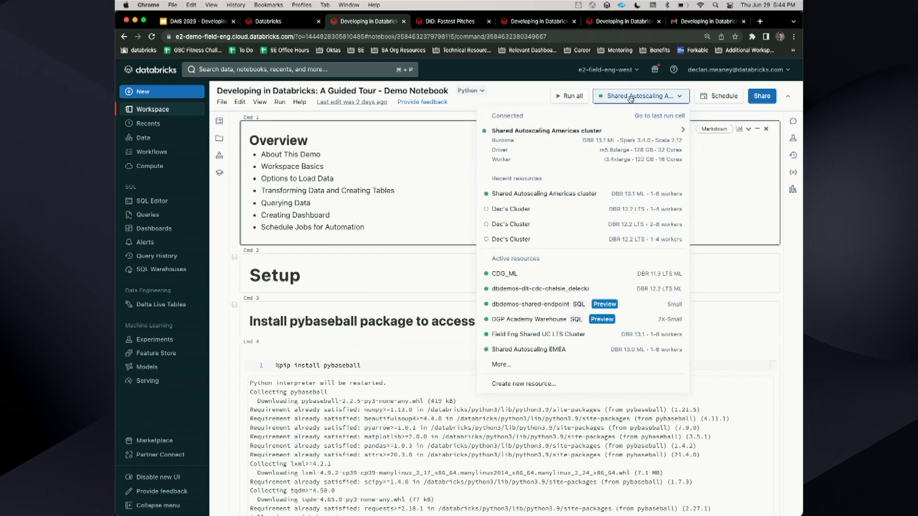
left_click(630, 97)
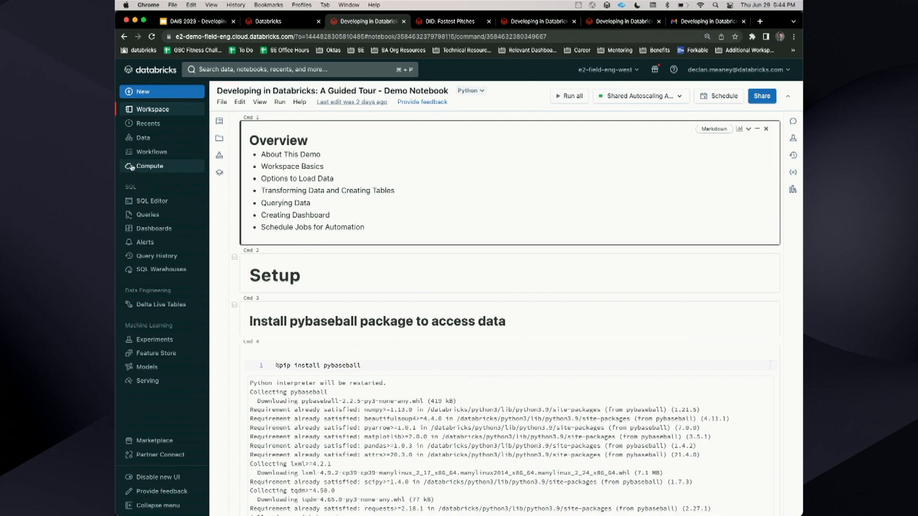
scroll(331, 192, "down", 1)
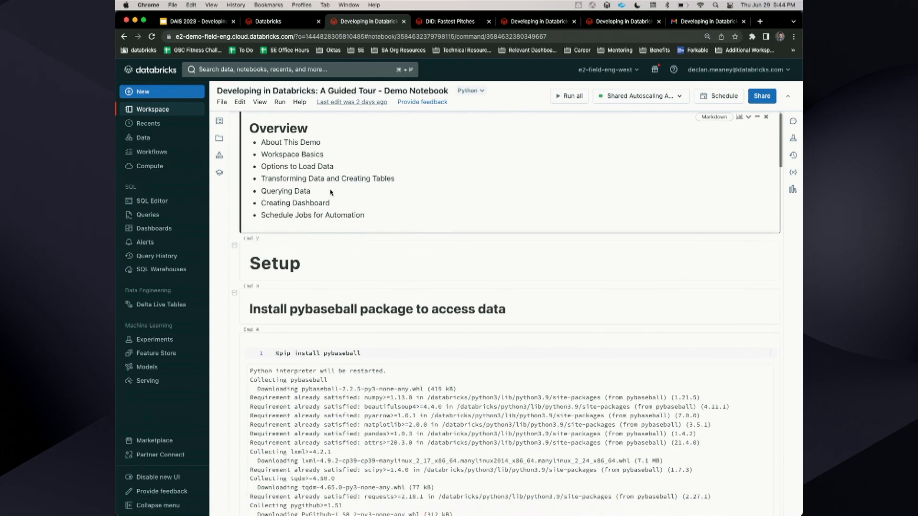
scroll(492, 284, "down", 3)
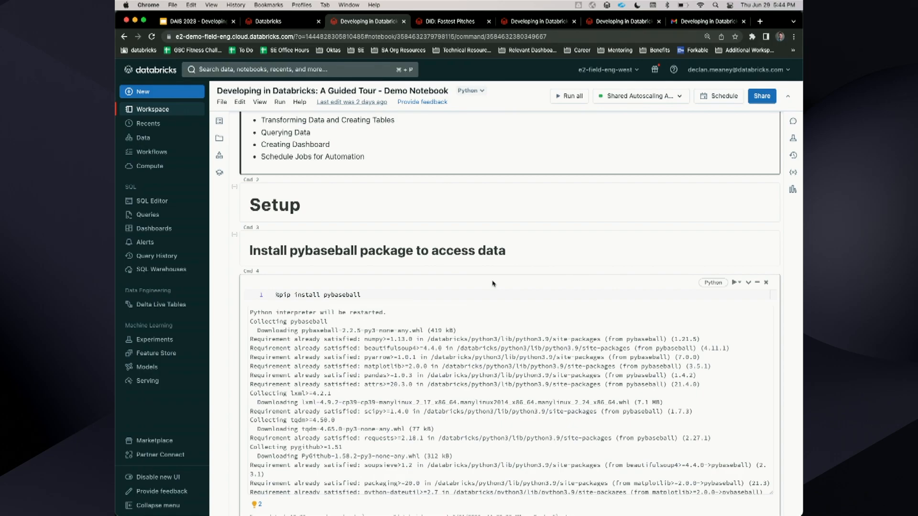
Open the Add data page from the Data Explorer to view the available data sources.
left_click(174, 143)
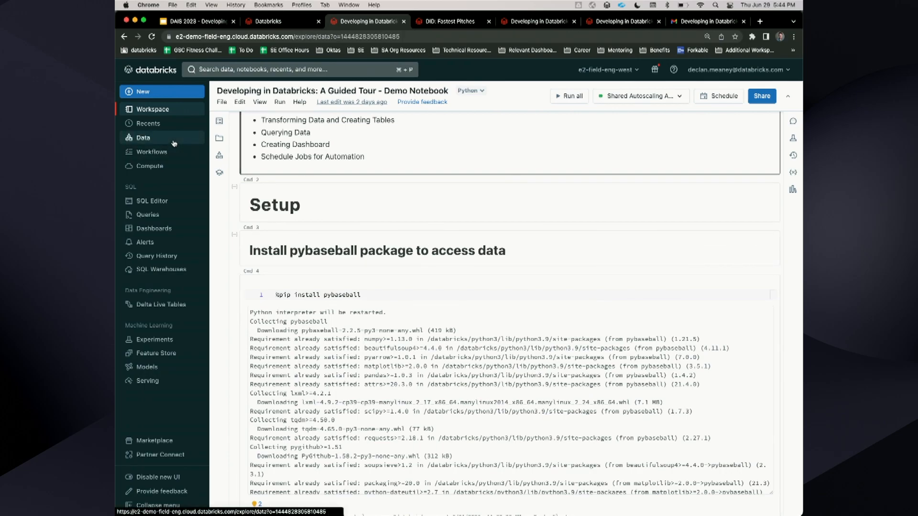
left_click(586, 101)
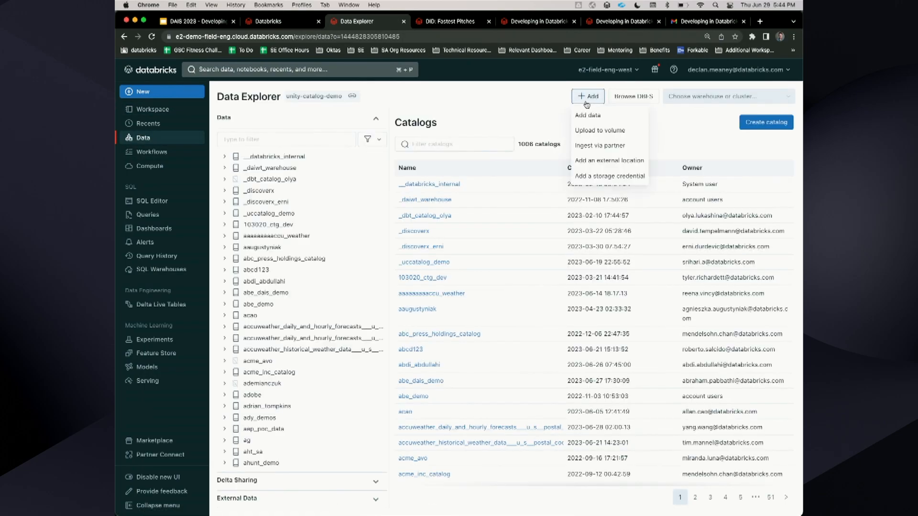
left_click(588, 115)
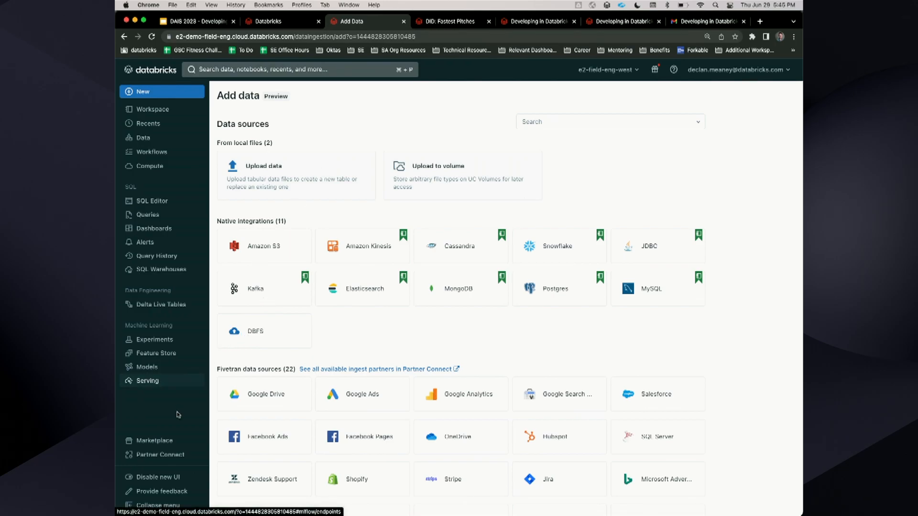
Look through the Partner Connect integrations and the Databricks Marketplace providers.
left_click(149, 455)
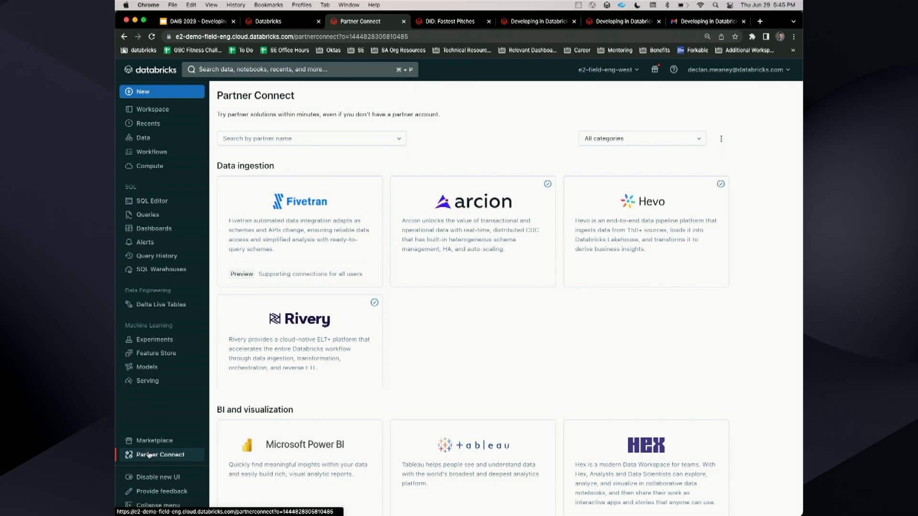
left_click(154, 440)
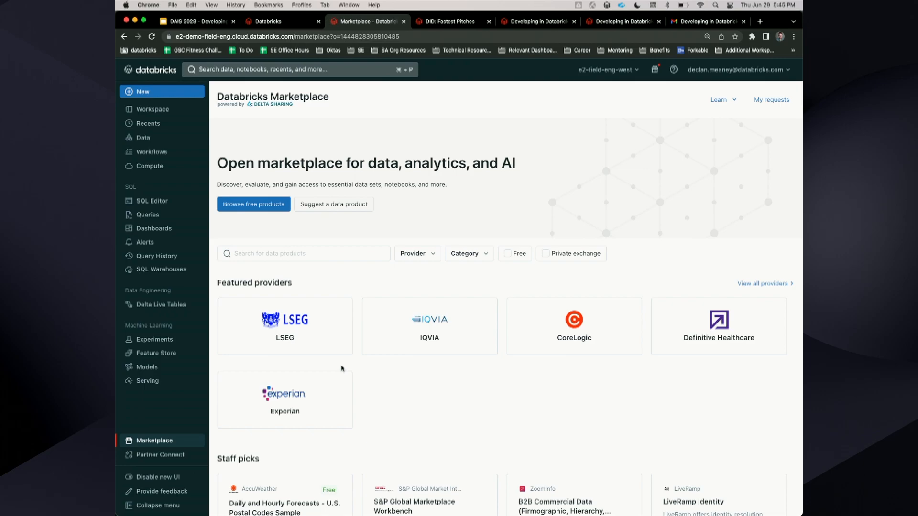
scroll(344, 363, "down", 1)
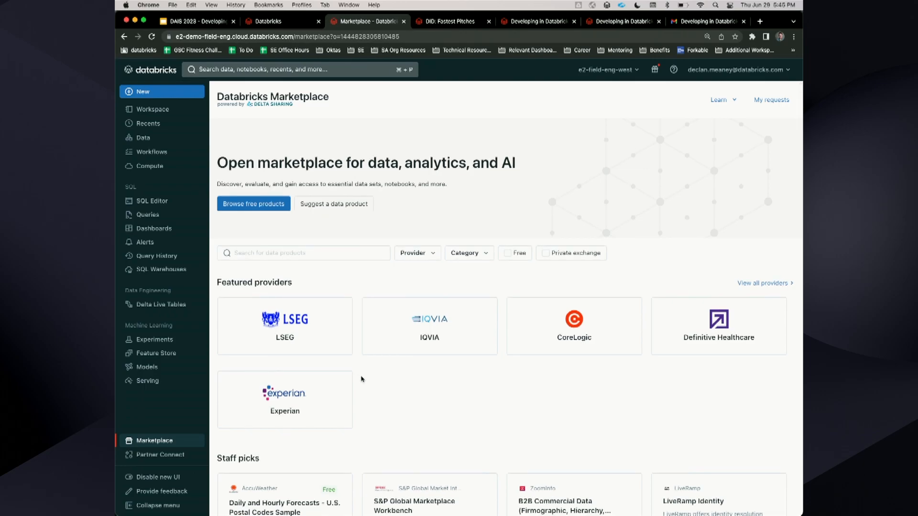
Reopen "Developing in Databricks: A Guided Tour - Demo Notebook" from the recent items and go to its date variable cell.
left_click(155, 125)
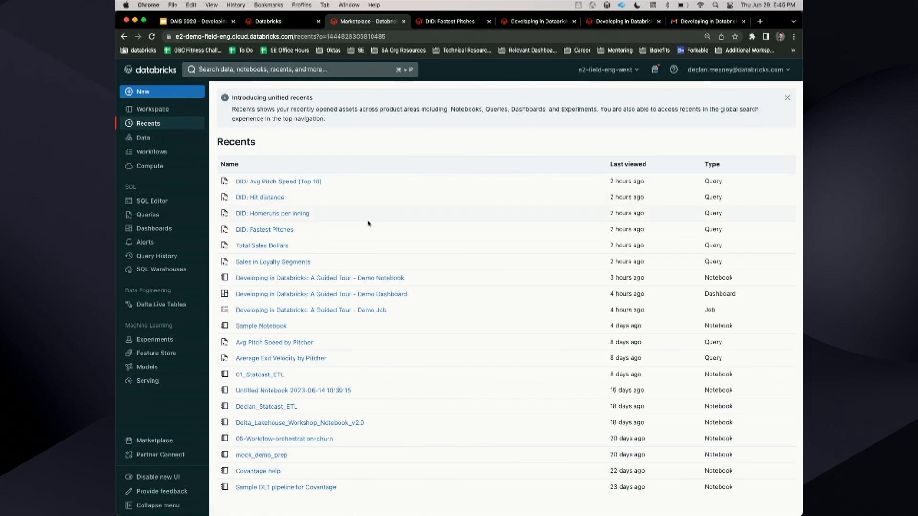
left_click(393, 278)
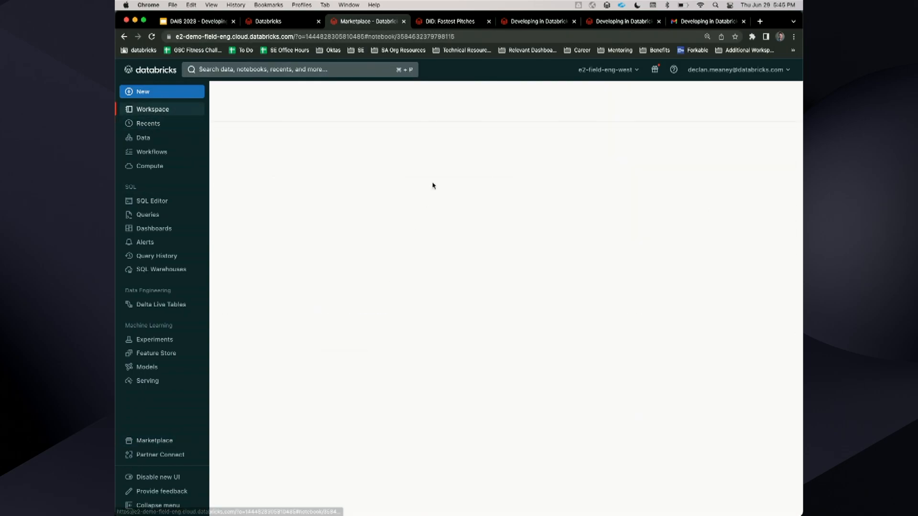
scroll(462, 258, "down", 5)
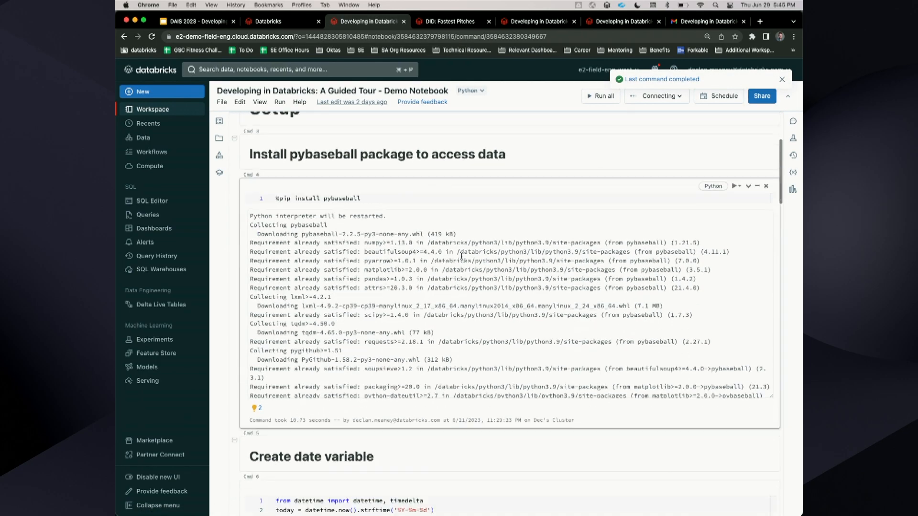
scroll(461, 259, "down", 5)
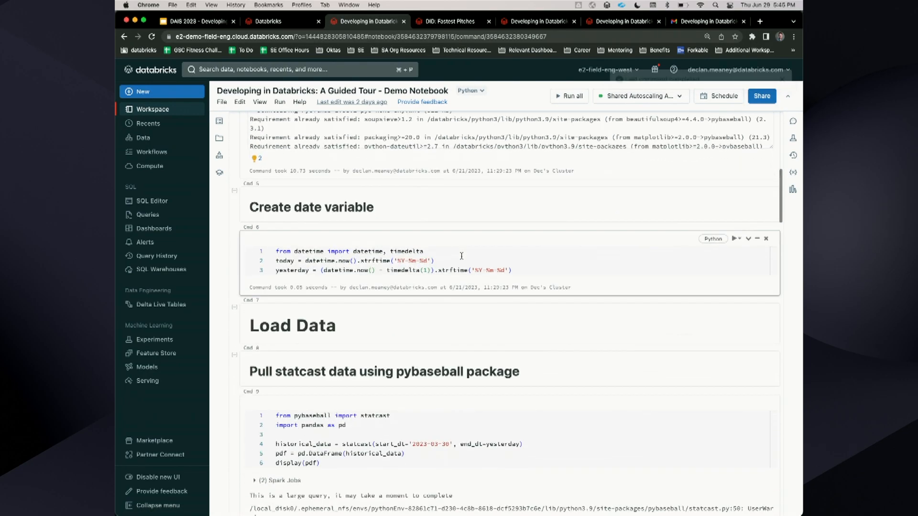
left_click(465, 259)
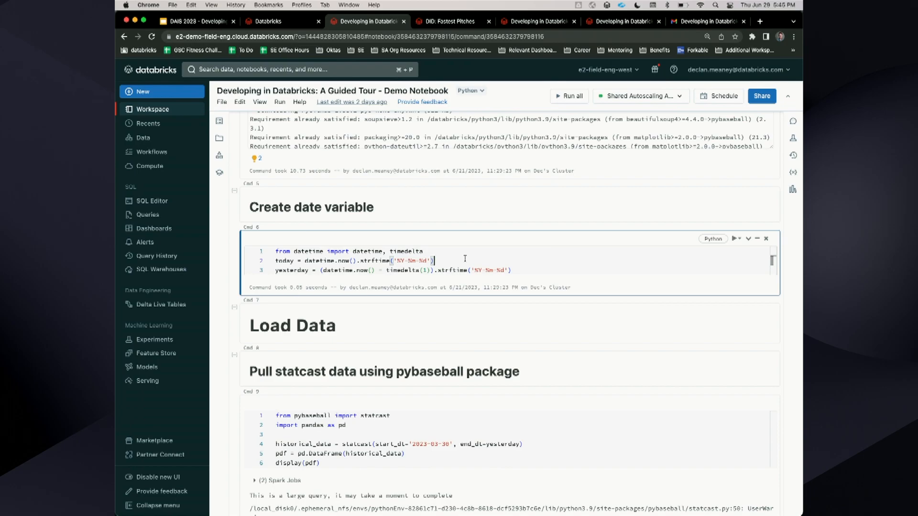
Review the cell that pulls Statcast data with the pybaseball package, including its run output.
scroll(464, 258, "down", 3)
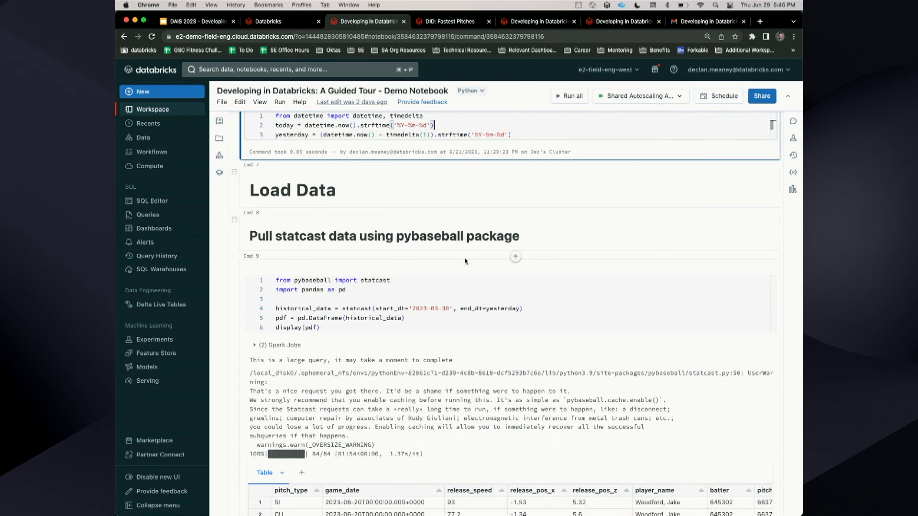
scroll(465, 261, "down", 2)
left_click(444, 206)
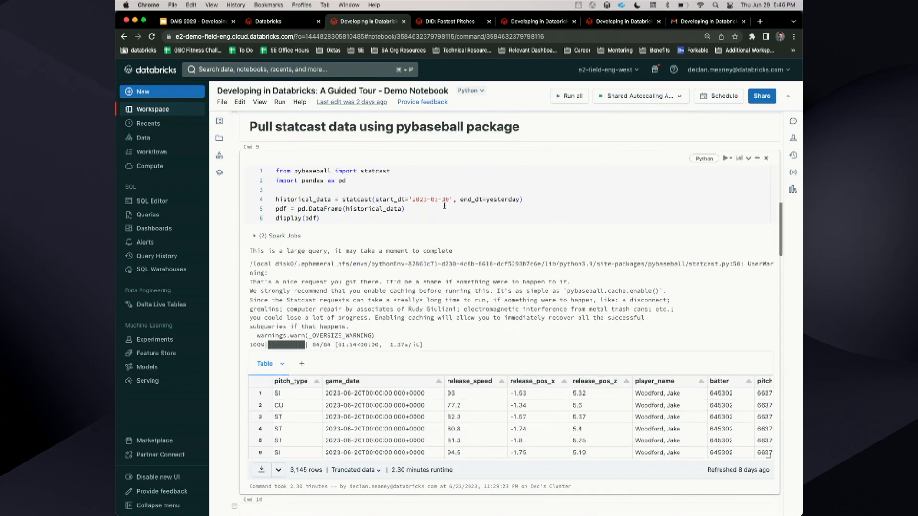
scroll(535, 280, "down", 2)
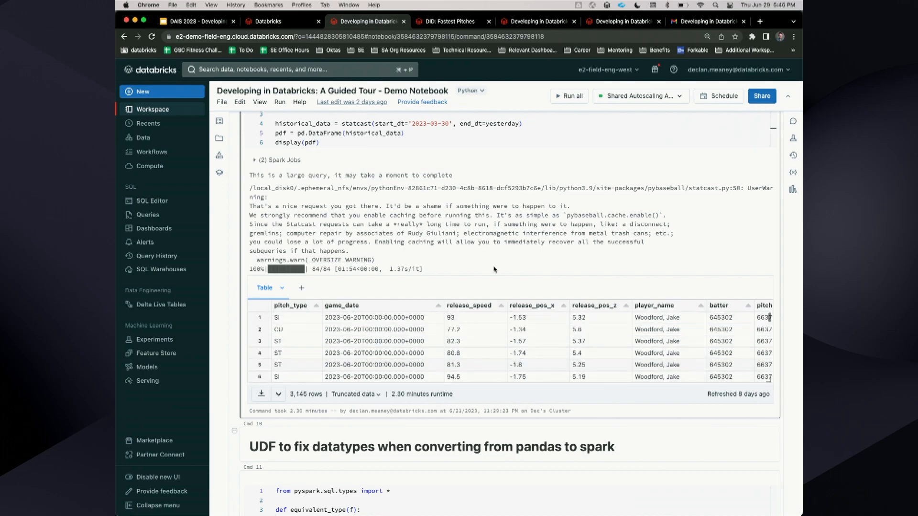
scroll(494, 269, "down", 1)
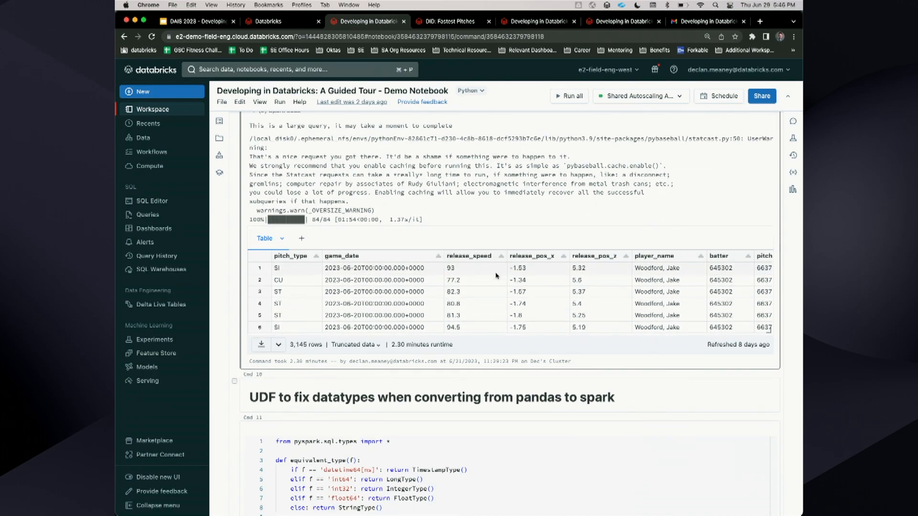
Examine the columns and rows of the Statcast result table under the data-loading cell.
scroll(495, 272, "right", 5)
scroll(495, 276, "right", 2)
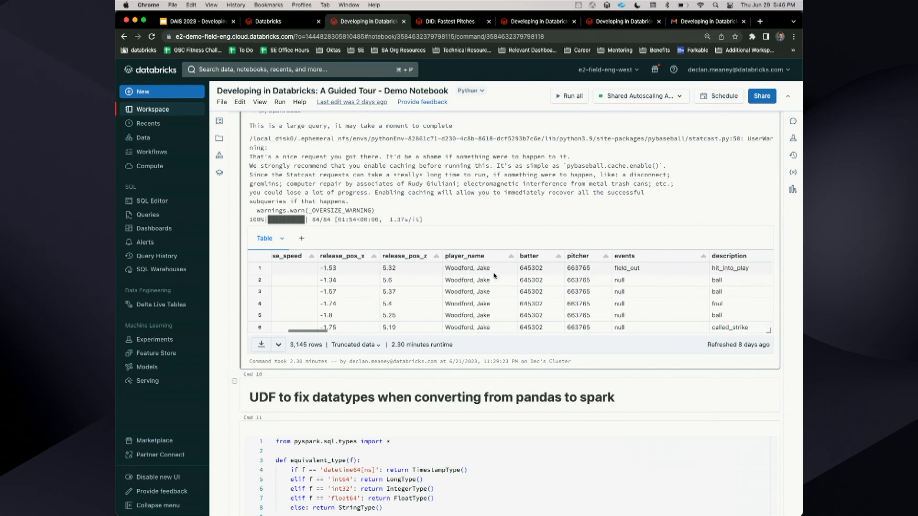
scroll(494, 276, "right", 1)
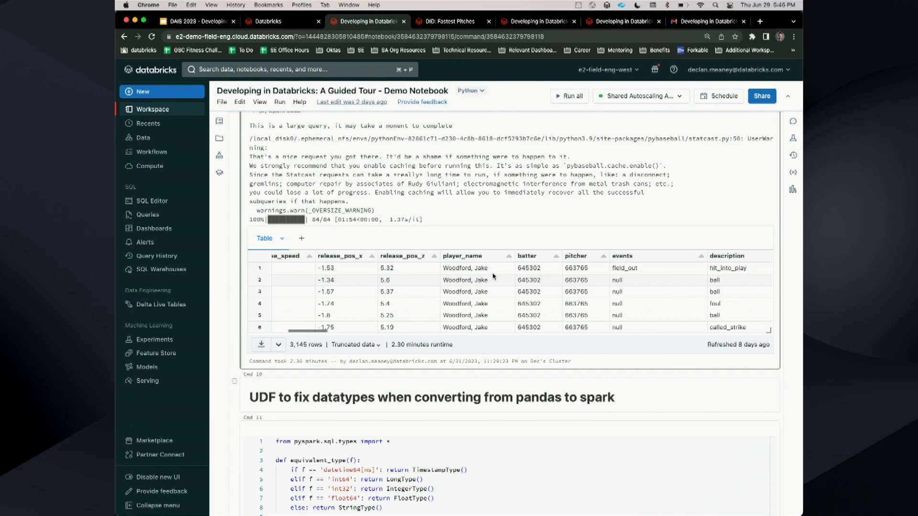
scroll(519, 293, "right", 2)
scroll(519, 293, "right", 3)
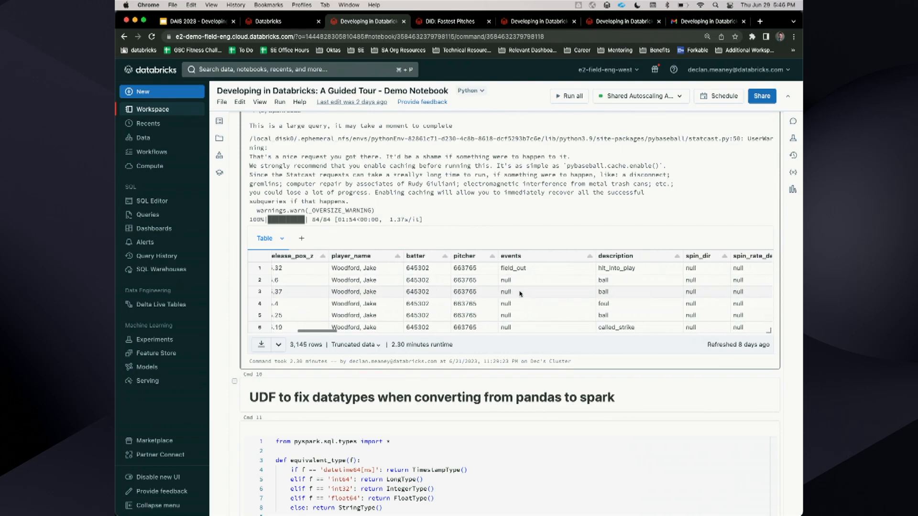
scroll(614, 297, "left", 6)
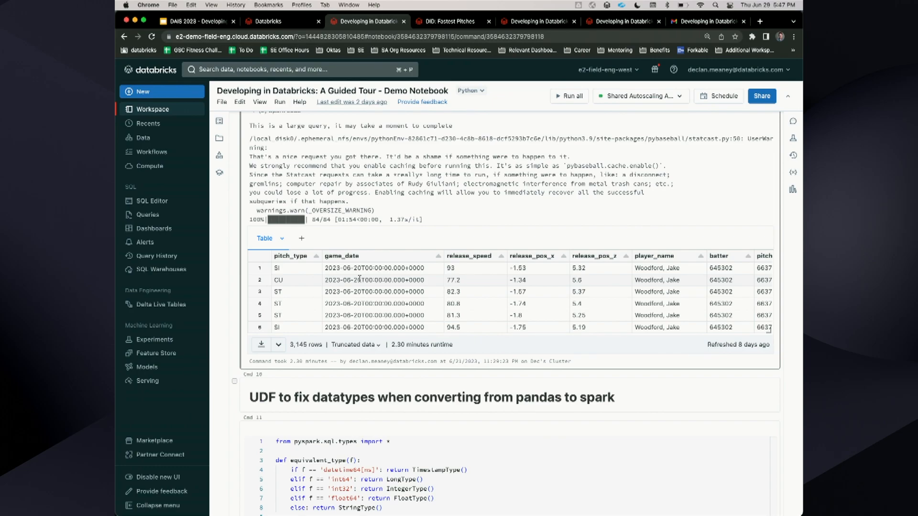
scroll(359, 279, "down", 3)
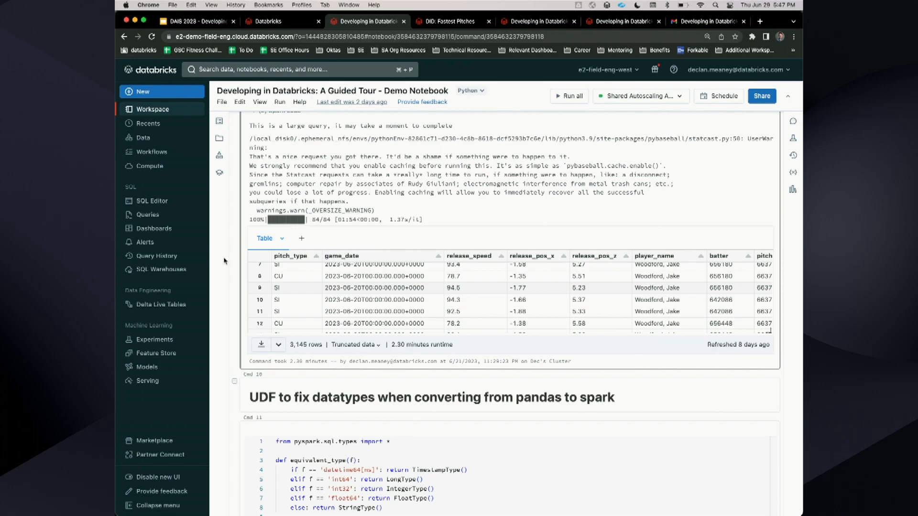
Review the UDF that fixes datatypes from pandas to Spark and the beginning of the data transformation cell.
scroll(235, 301, "down", 5)
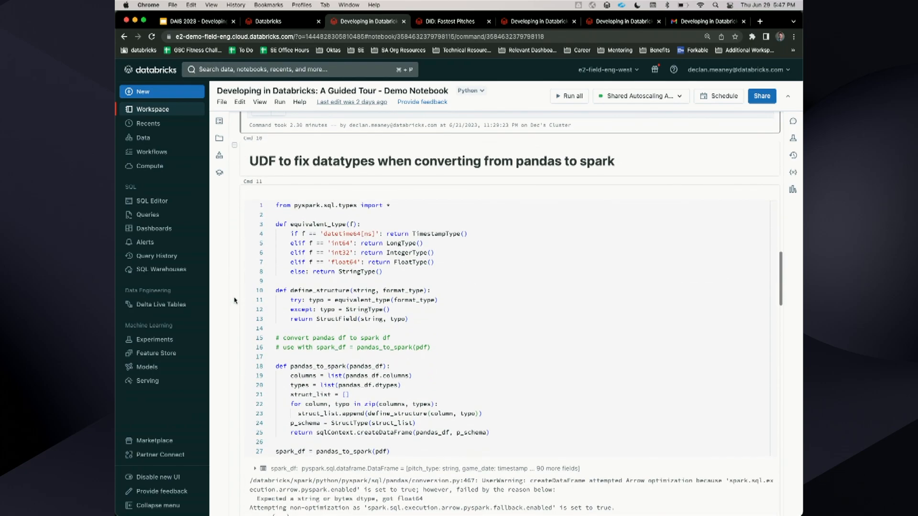
scroll(443, 289, "down", 2)
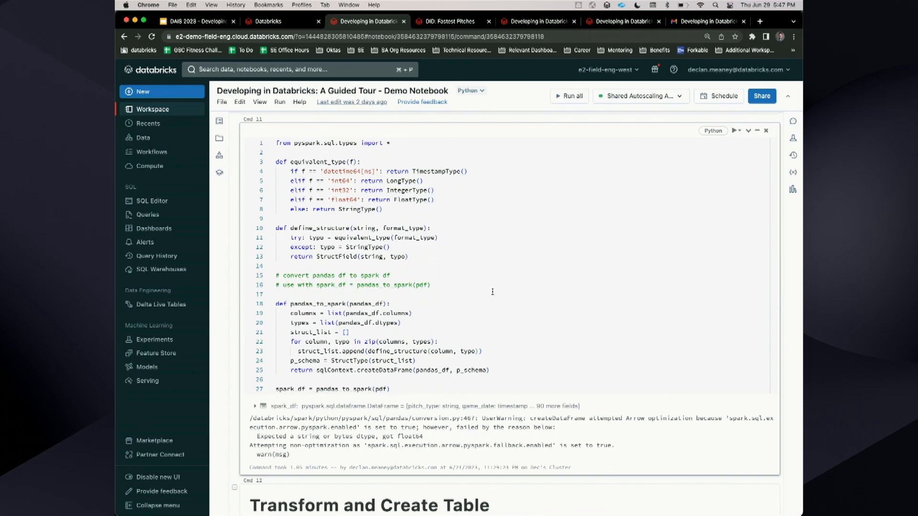
scroll(493, 292, "down", 9)
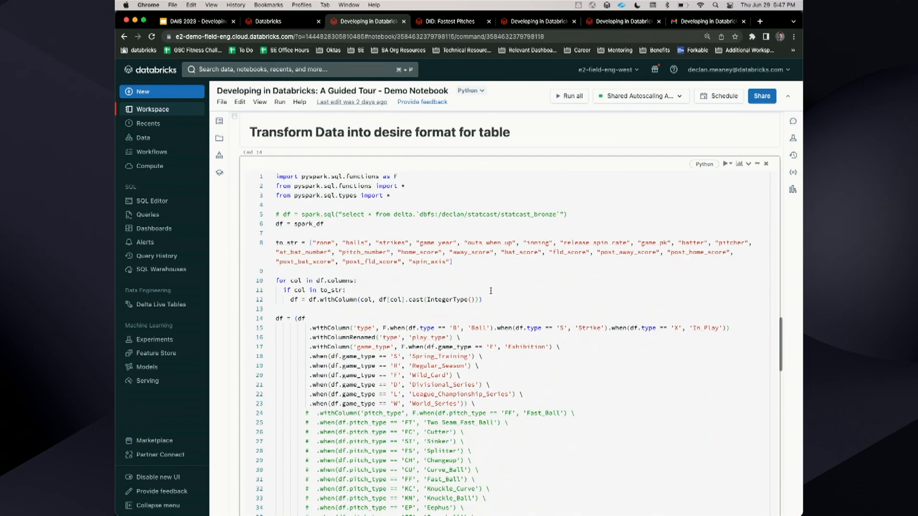
scroll(403, 230, "down", 1)
scroll(403, 230, "up", 2)
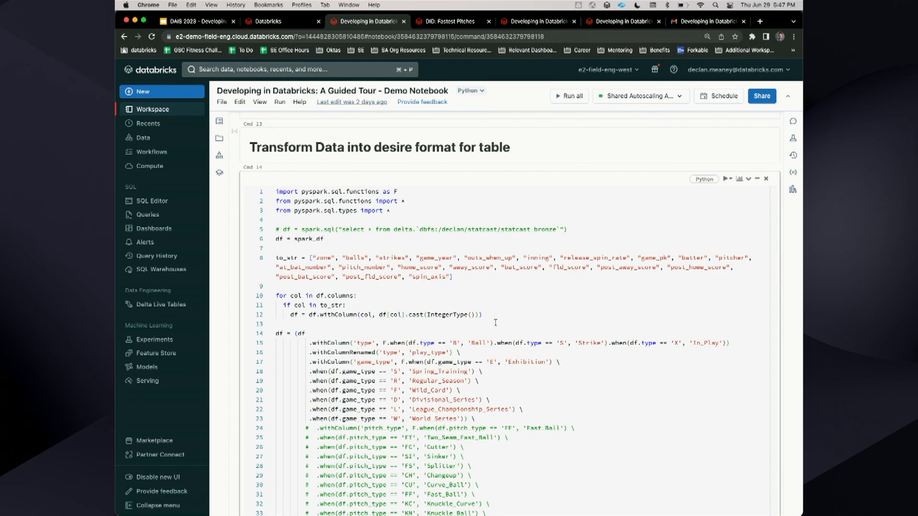
Examine the transformation cell's date, speed and hit distance casts, its Delta write and its output table.
scroll(496, 322, "down", 8)
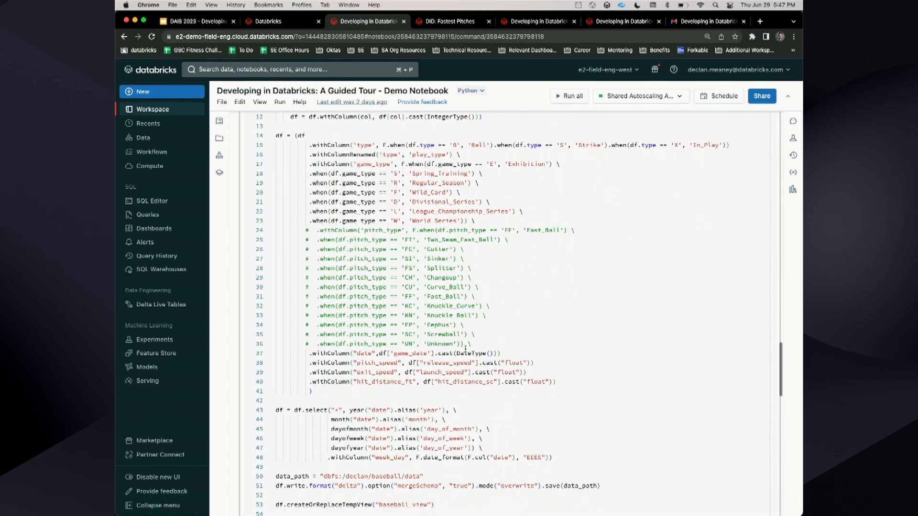
left_click_drag(379, 355, 422, 371)
left_click(430, 371)
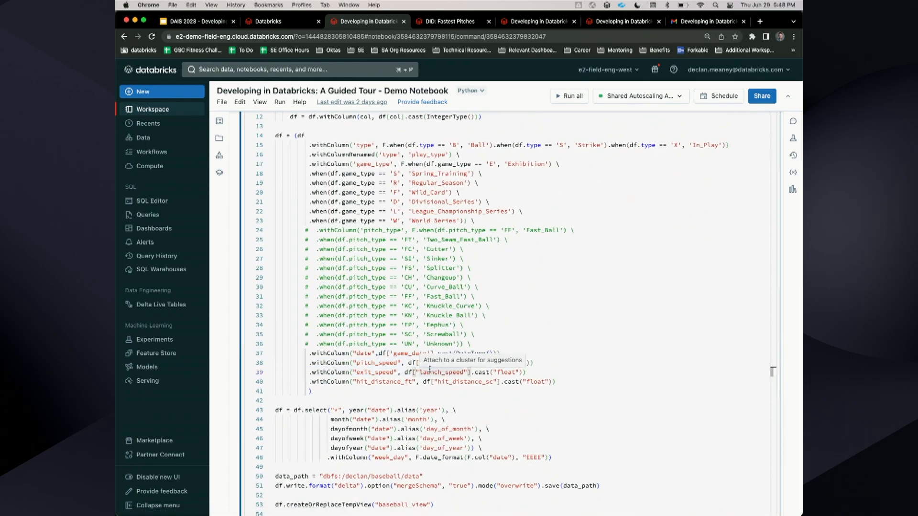
scroll(430, 369, "down", 12)
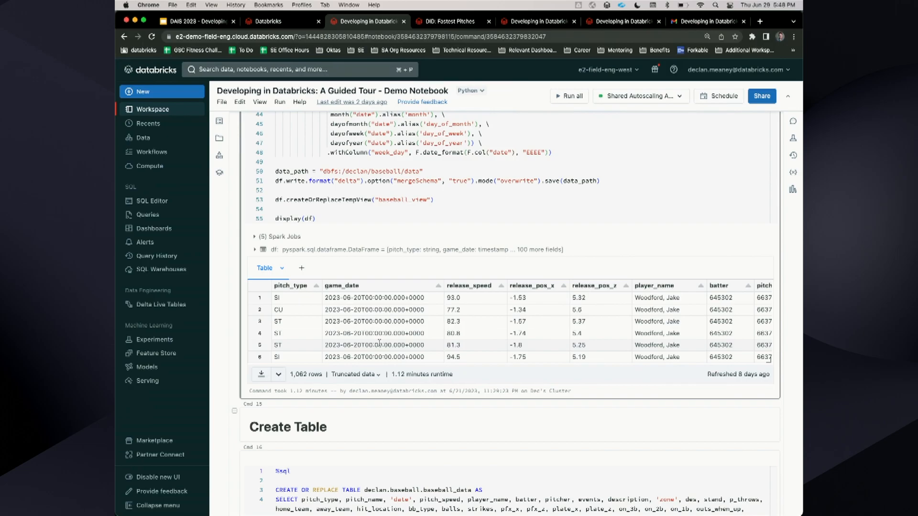
scroll(379, 343, "down", 4)
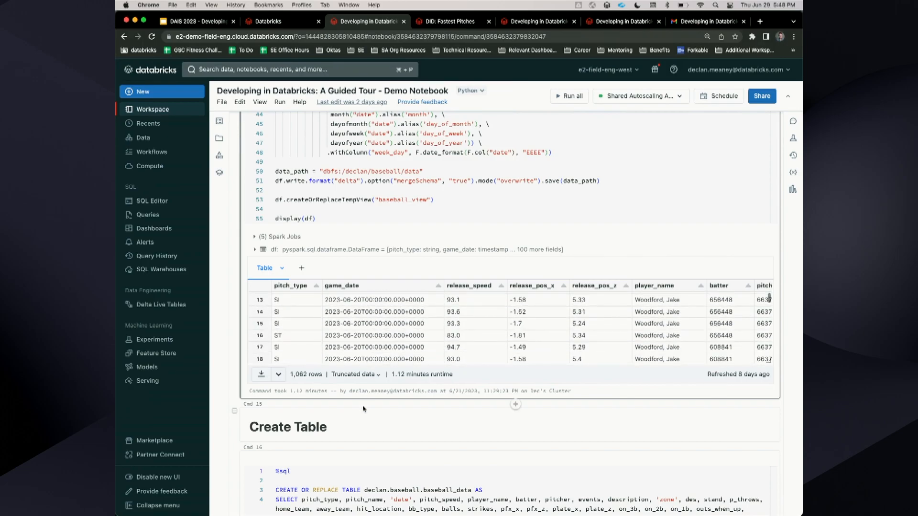
Review the Create Table SQL cell that builds declan.baseball.baseball_data, and check the default language options available for the notebook.
scroll(362, 406, "down", 3)
scroll(363, 406, "down", 1)
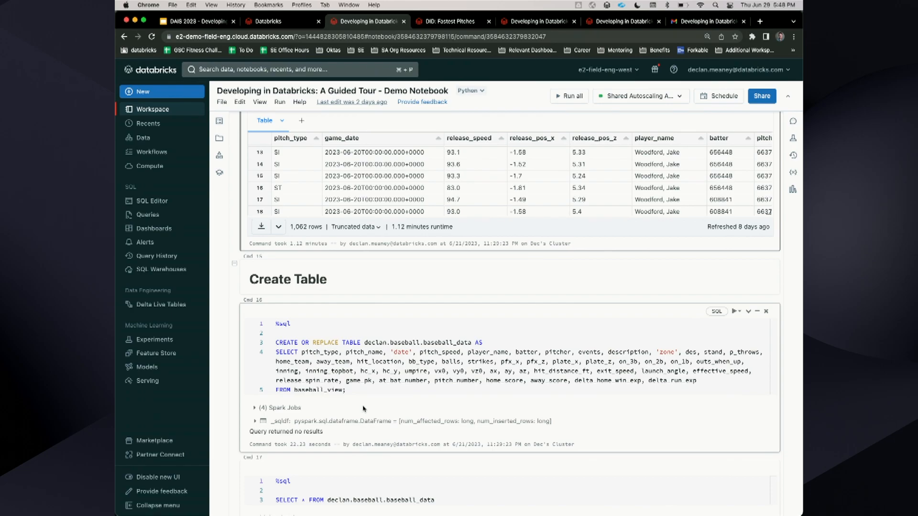
left_click(478, 94)
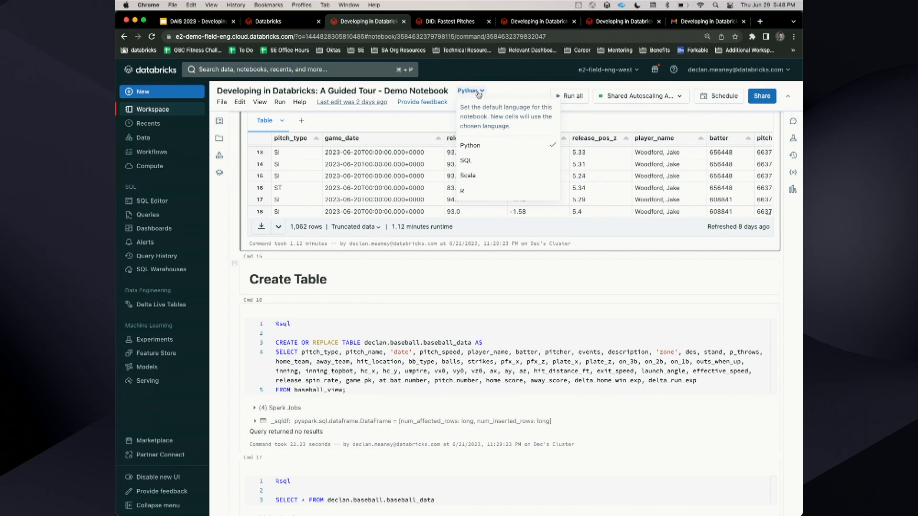
left_click(327, 323)
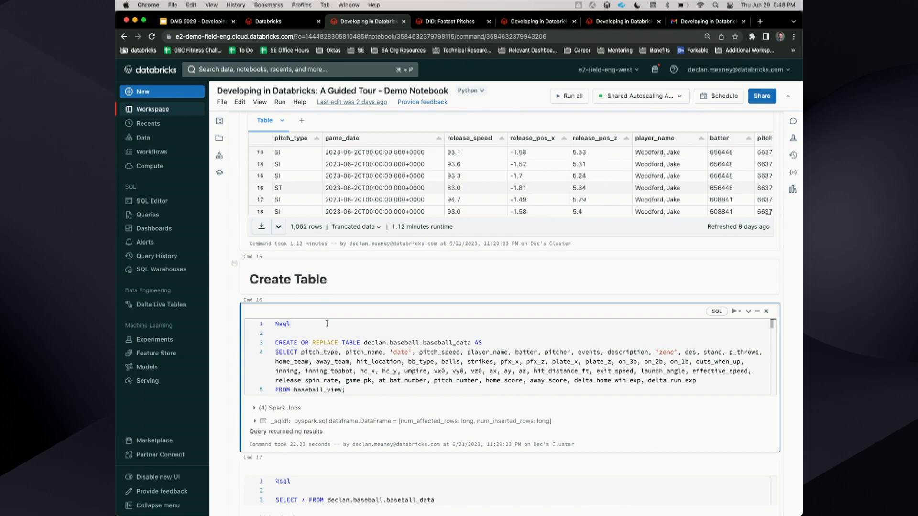
View the Visualization 1 chart of average pitch speed by inning under the SELECT query on declan.baseball.baseball_data.
scroll(327, 324, "down", 5)
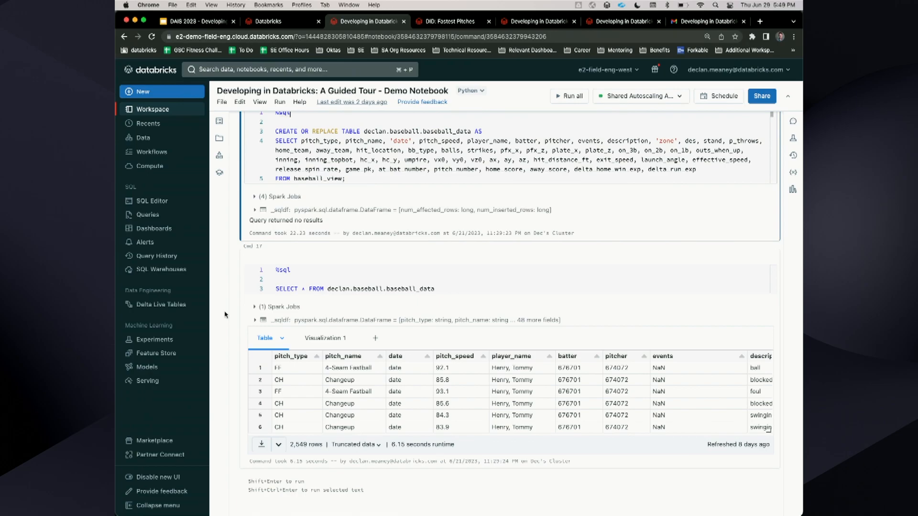
left_click(308, 338)
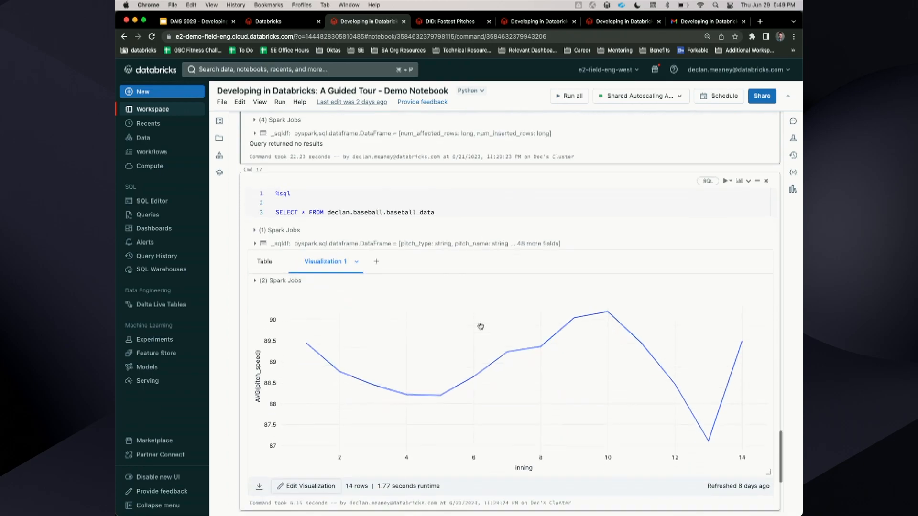
scroll(480, 324, "down", 3)
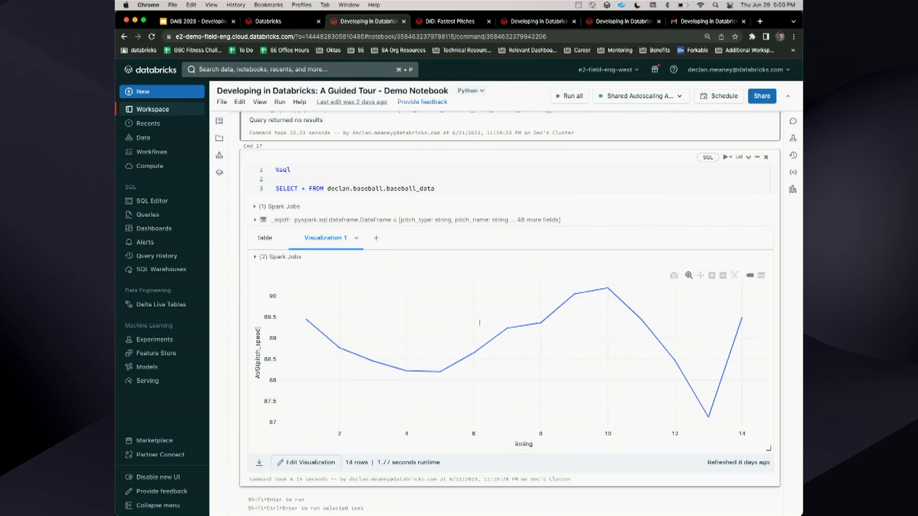
Revisit the transformation cell's type and game type mappings, then return through the Create Table cell to the pitch speed chart.
scroll(479, 322, "up", 15)
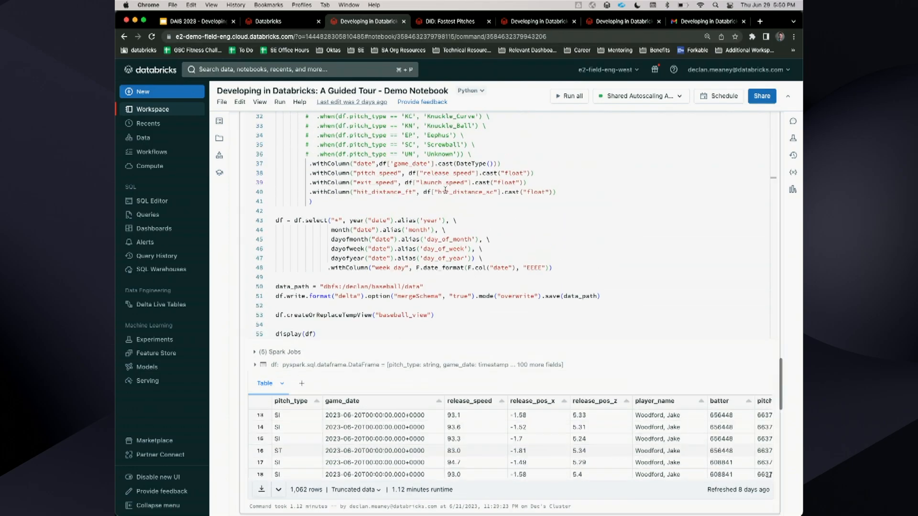
scroll(445, 190, "up", 4)
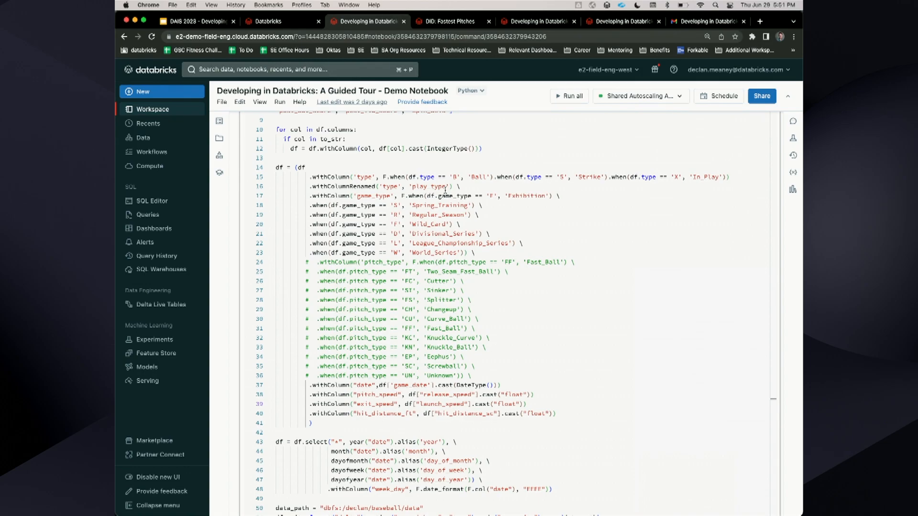
scroll(399, 196, "down", 10)
scroll(402, 201, "down", 2)
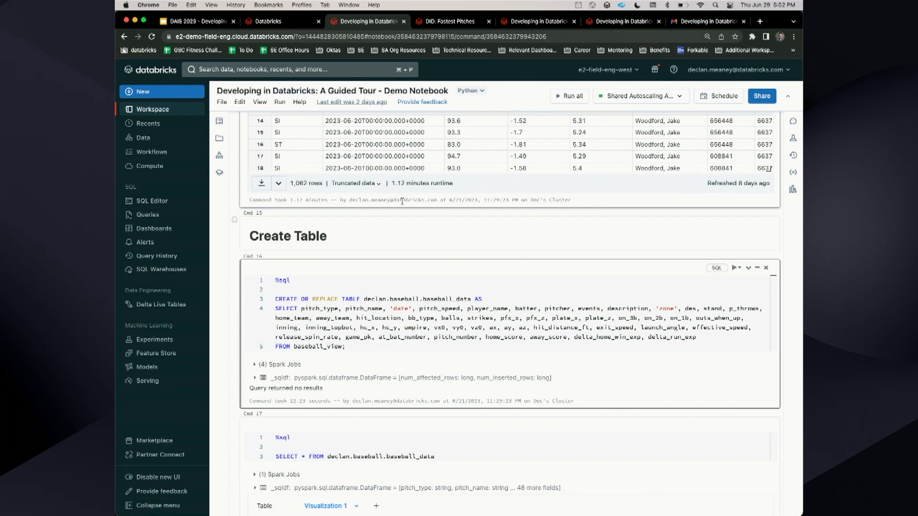
scroll(455, 275, "down", 5)
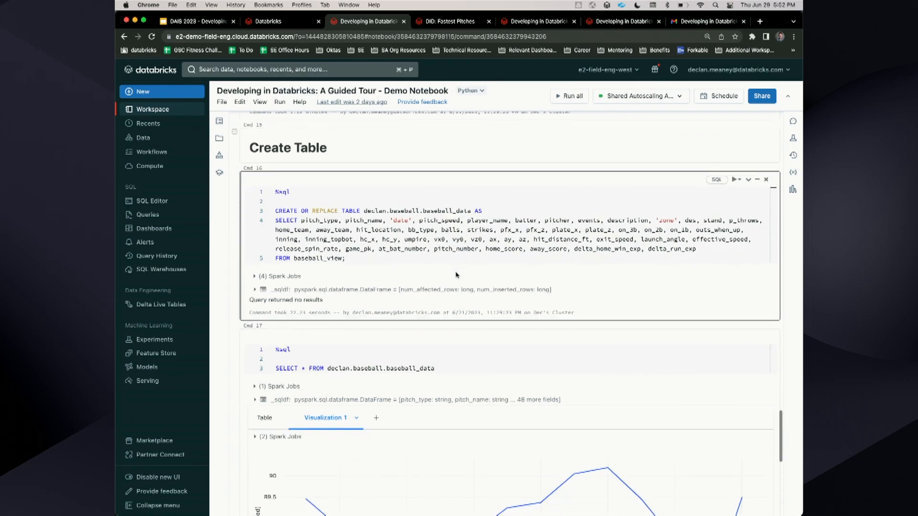
scroll(456, 274, "down", 1)
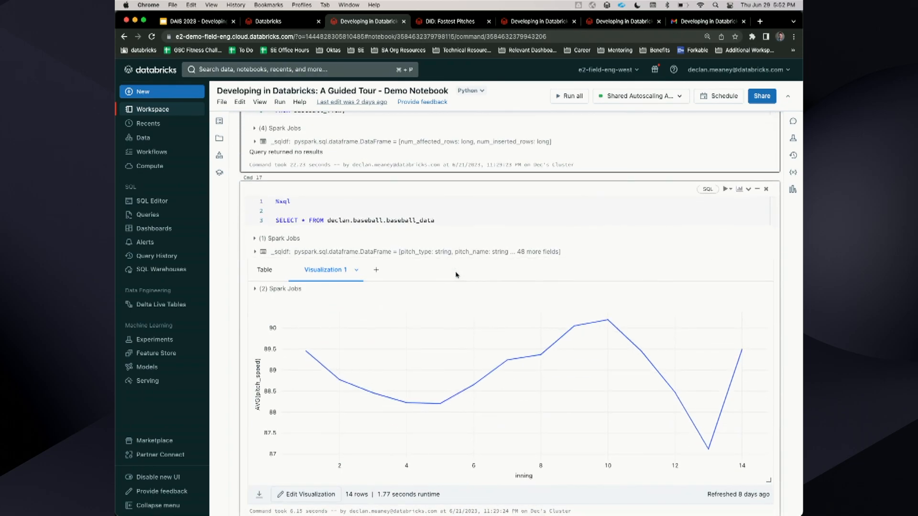
Open the SQL Editor and review the Fastest Pitches and Avg Pitch Speed (Top 10) queries with their results.
left_click(158, 201)
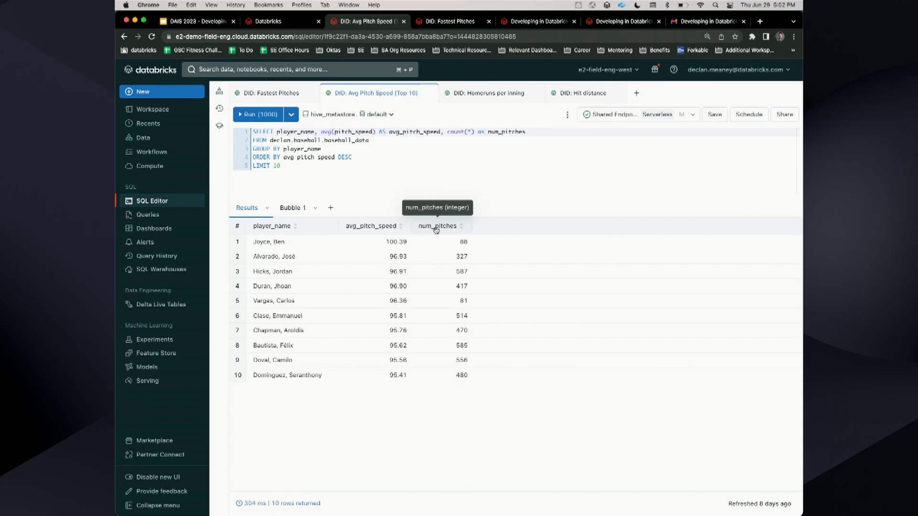
left_click(271, 94)
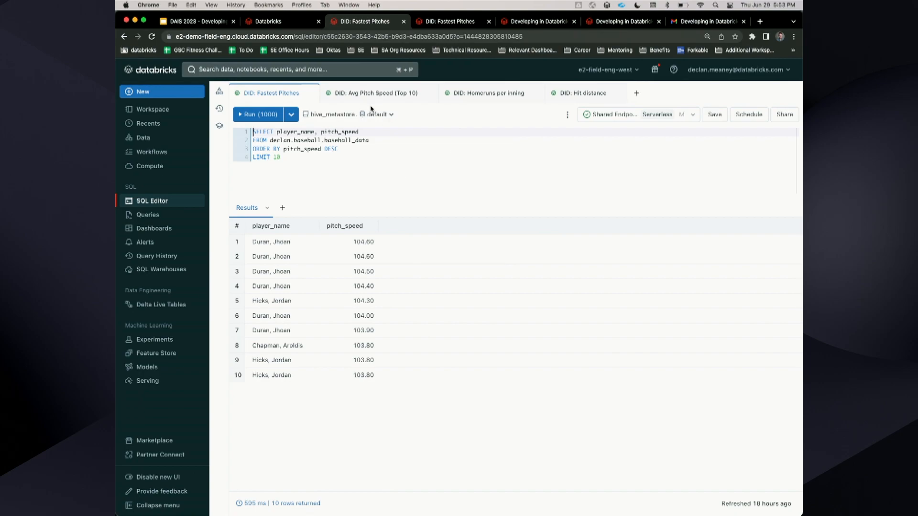
left_click(363, 94)
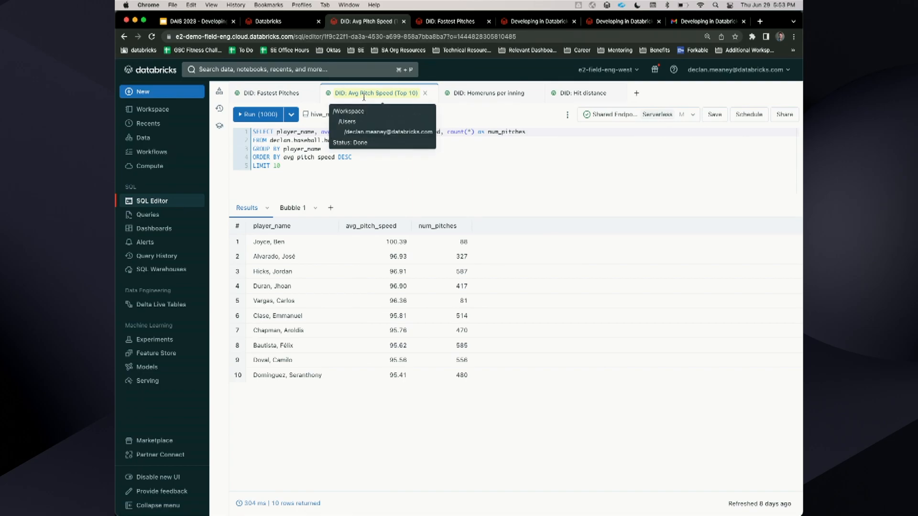
left_click(400, 172)
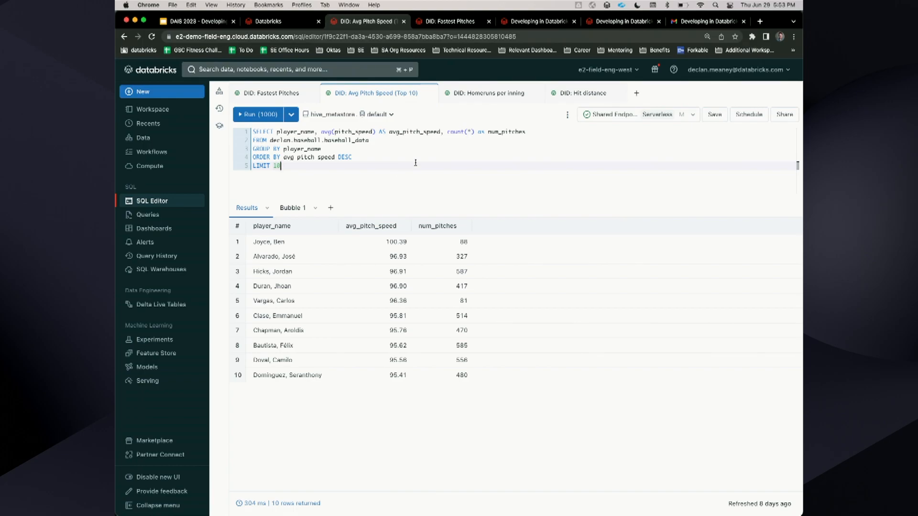
Review the Homeruns per inning query with its bar chart and the Hit distance query with its counter.
left_click(493, 93)
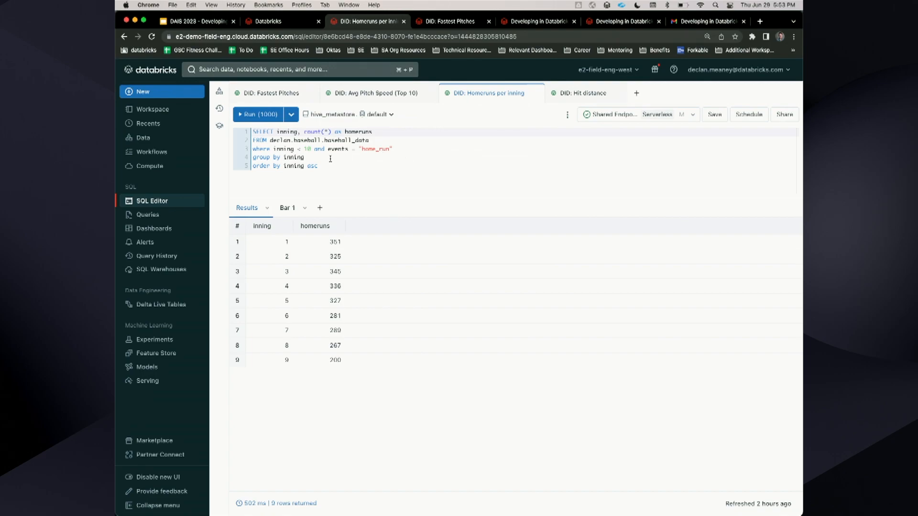
left_click(288, 207)
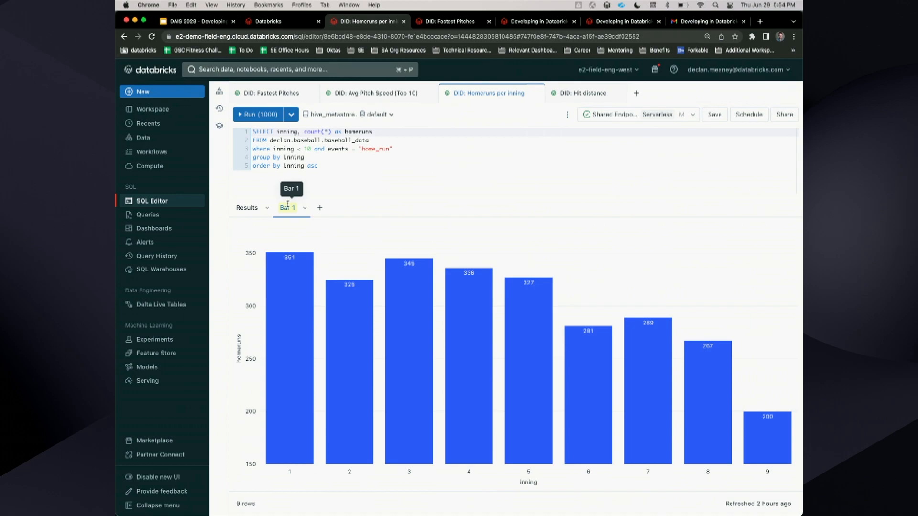
left_click(581, 93)
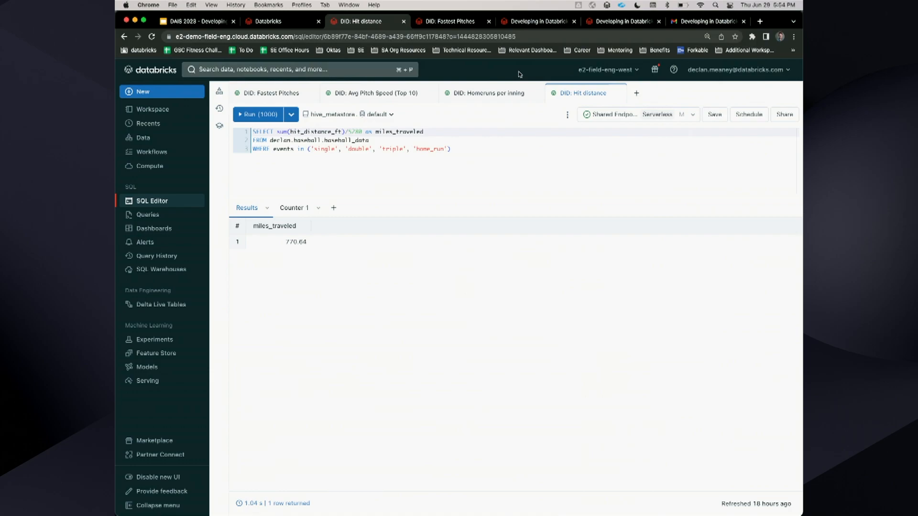
left_click(297, 207)
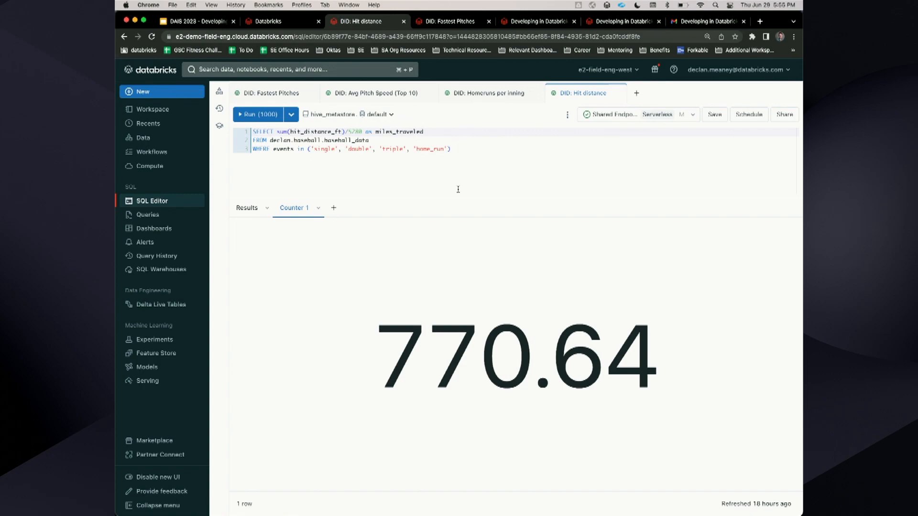
View the Avg Pitch Speed (Top 10) bubble chart, browse the visualization types for a new chart, and discard the draft.
left_click(360, 94)
left_click(290, 215)
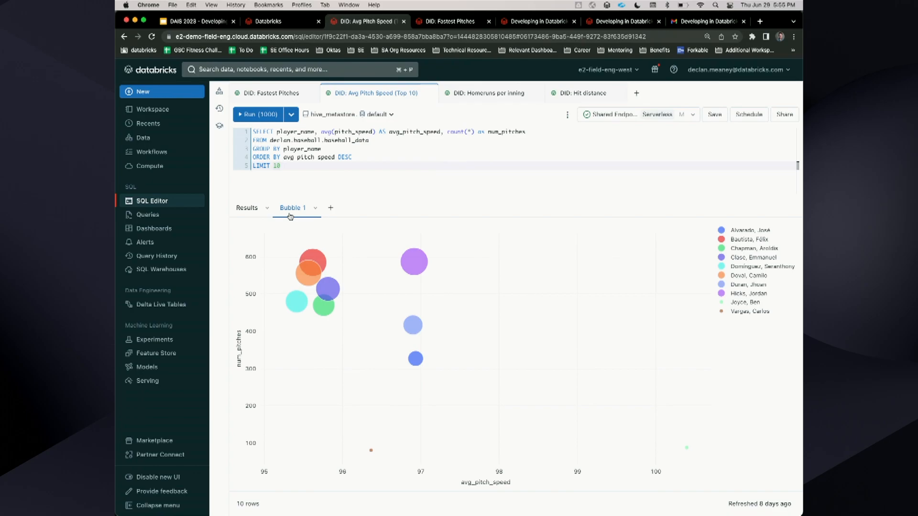
left_click(332, 212)
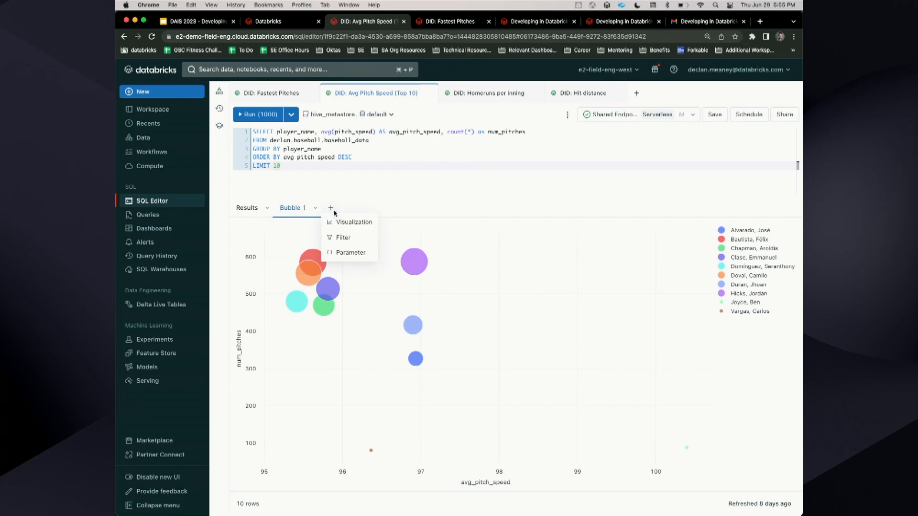
left_click(337, 222)
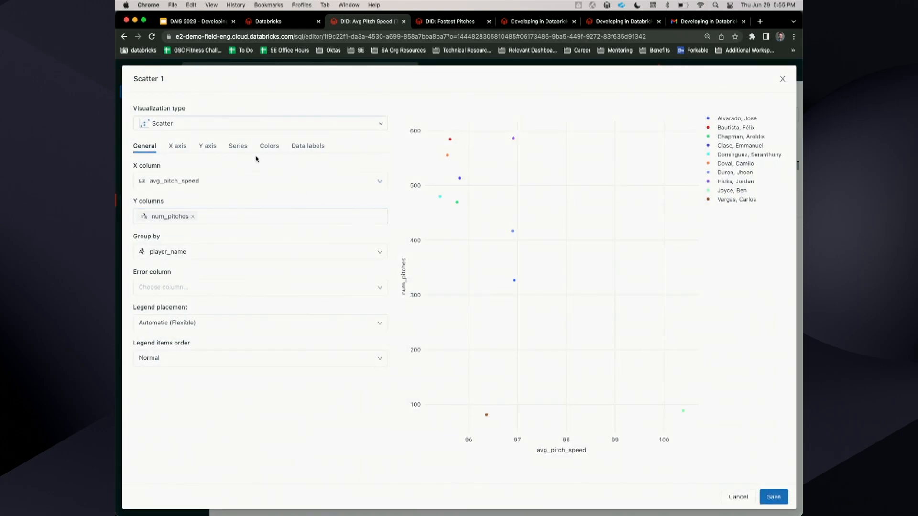
left_click(209, 128)
scroll(252, 144, "down", 5)
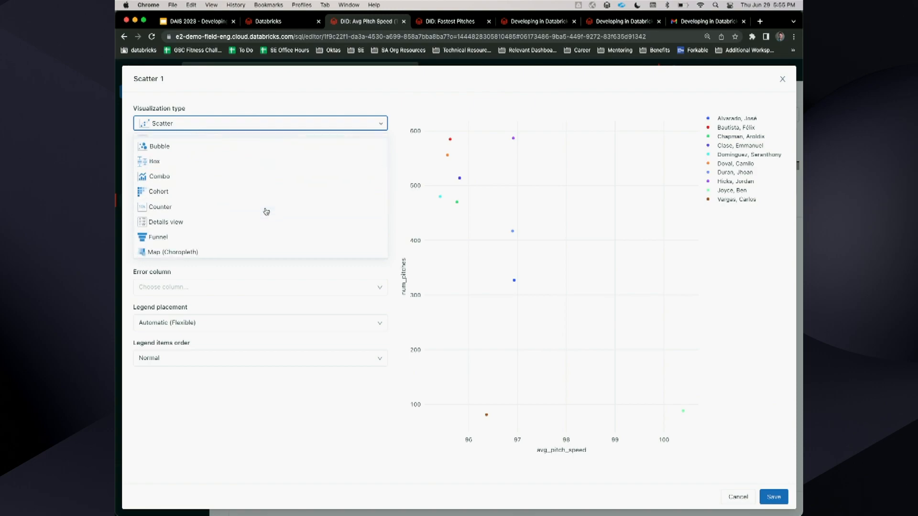
left_click(403, 111)
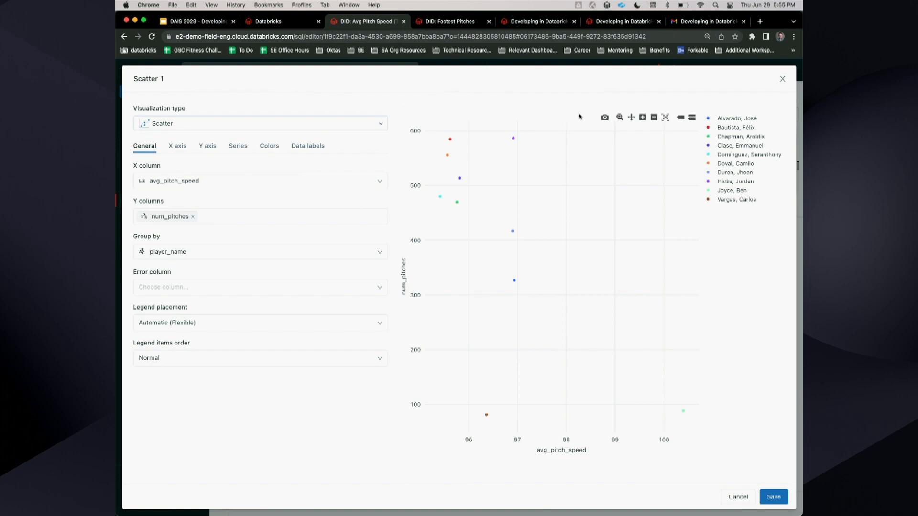
left_click(782, 80)
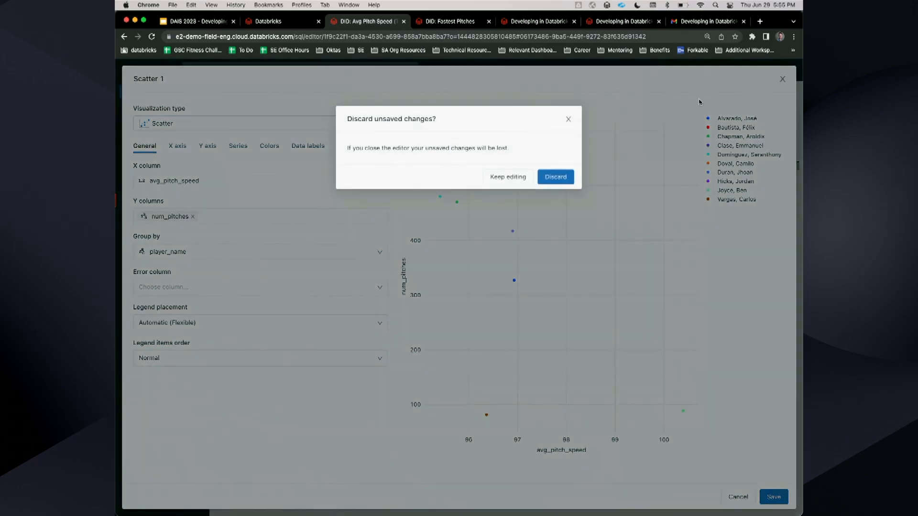
left_click(551, 175)
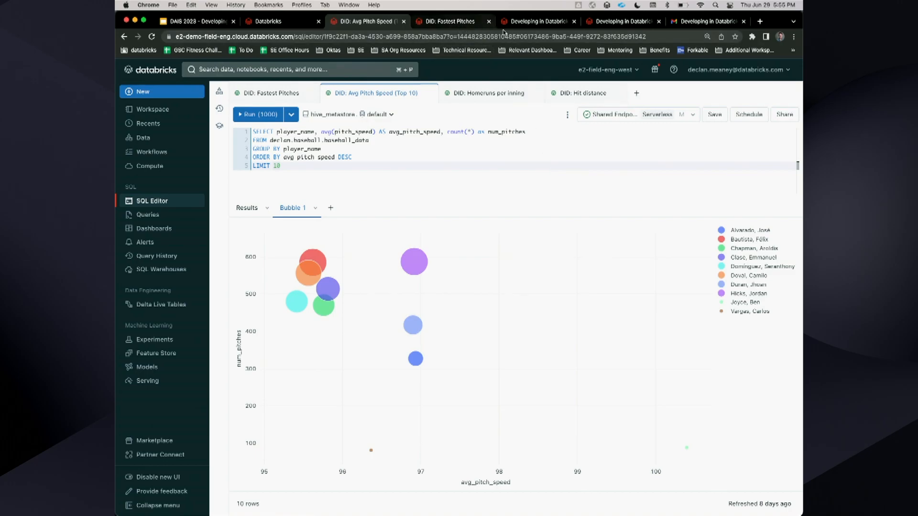
Switch to the Developing in Databricks: A Guided Tour - Demo Dashboard and put it in editing mode.
left_click(535, 21)
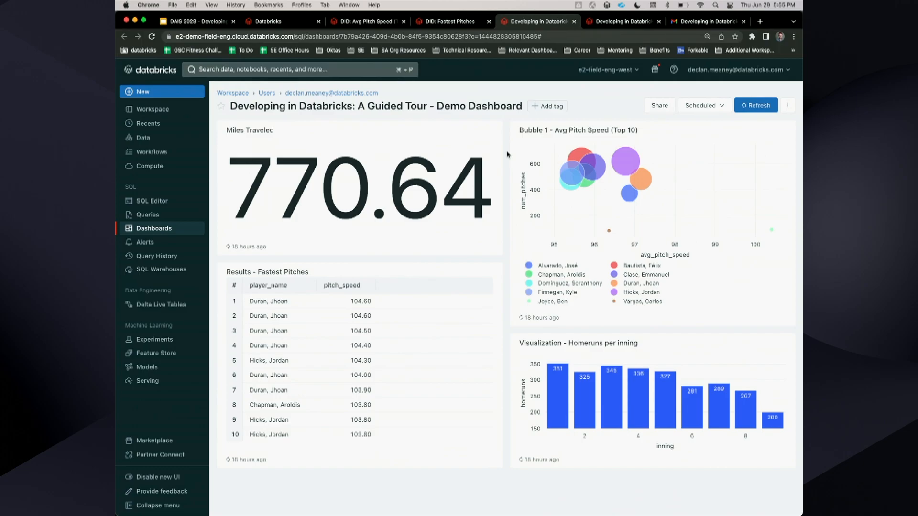
left_click(792, 106)
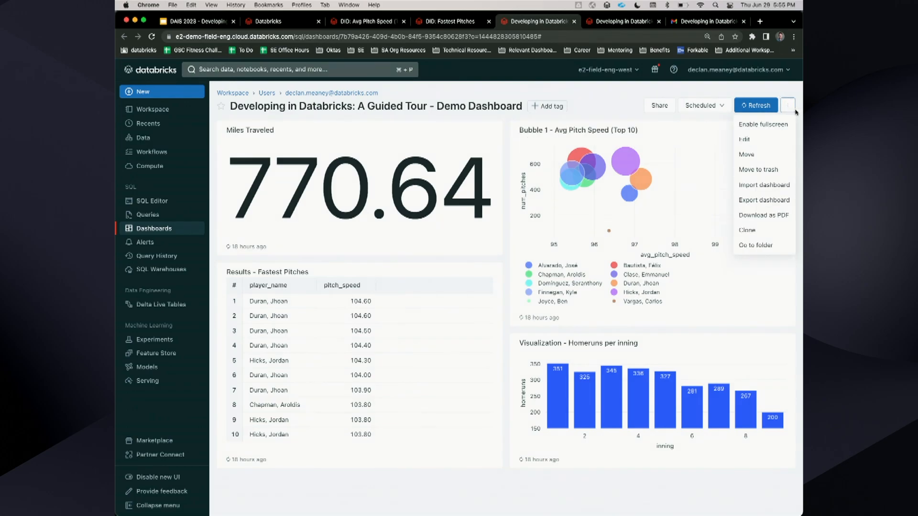
left_click(758, 139)
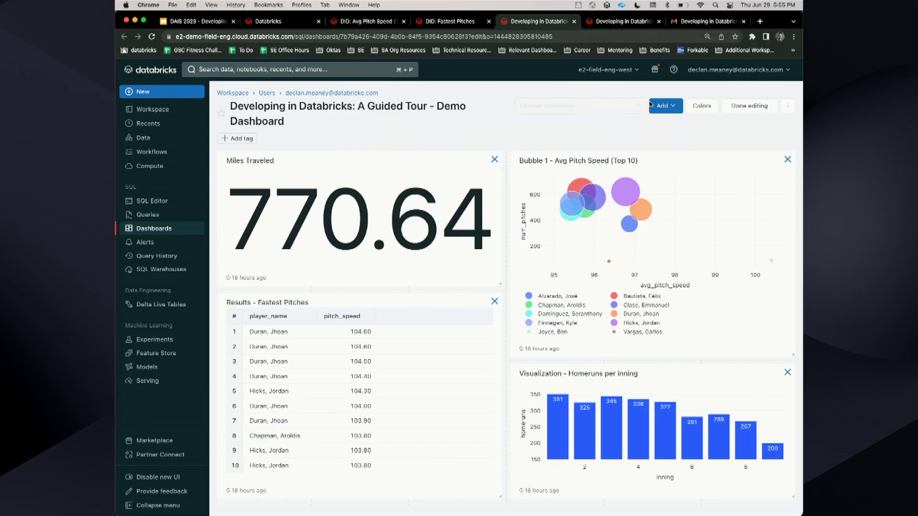
Inspect the existing and new visualization options for adding a DID: Hit distance widget to the dashboard, and close without adding it.
left_click(665, 106)
left_click(669, 125)
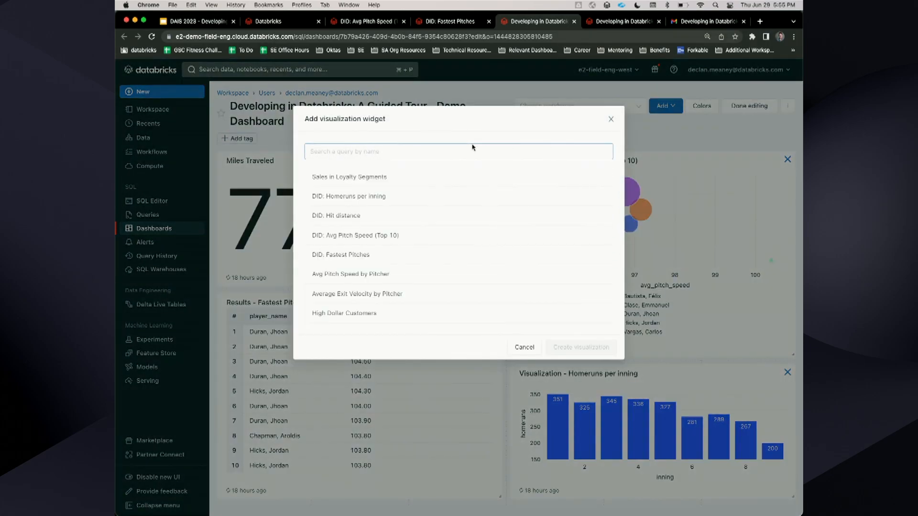
left_click(354, 215)
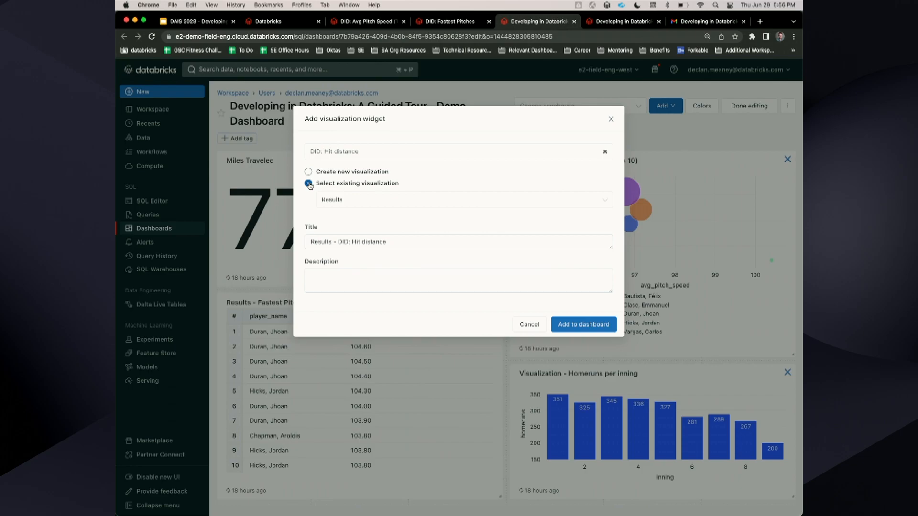
left_click(385, 201)
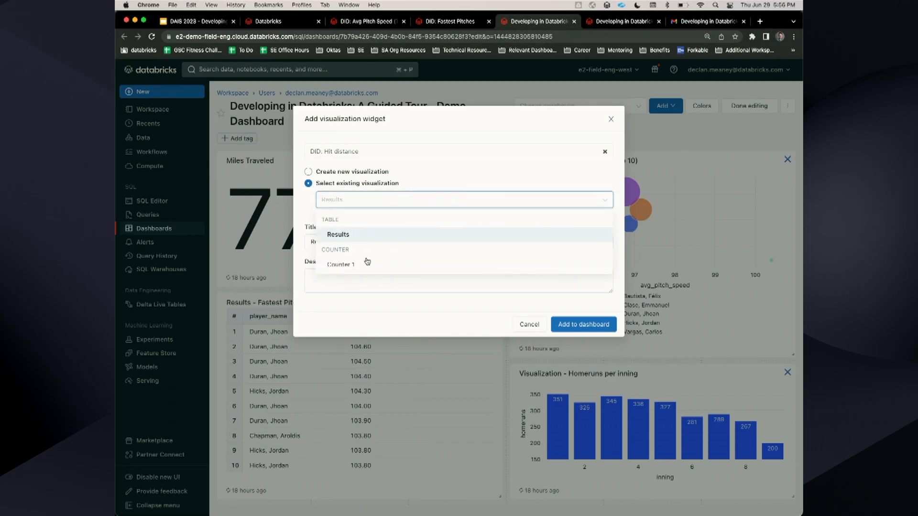
left_click(387, 205)
left_click(366, 175)
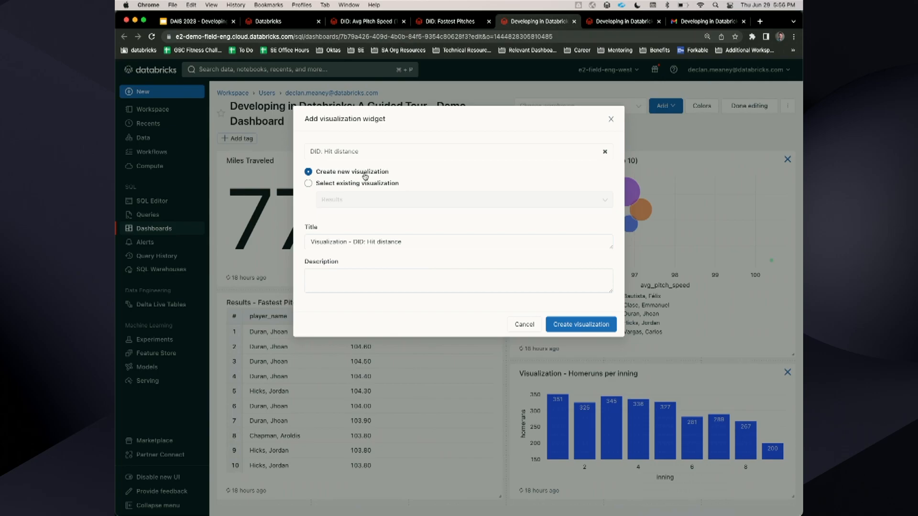
left_click(611, 119)
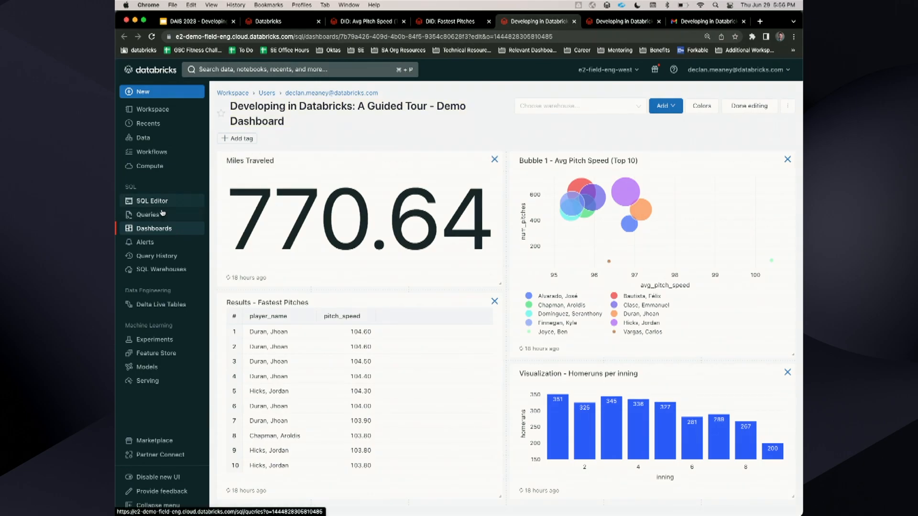
Browse the workspace's SQL queries, narrowing the list to own queries and to favorites.
left_click(155, 215)
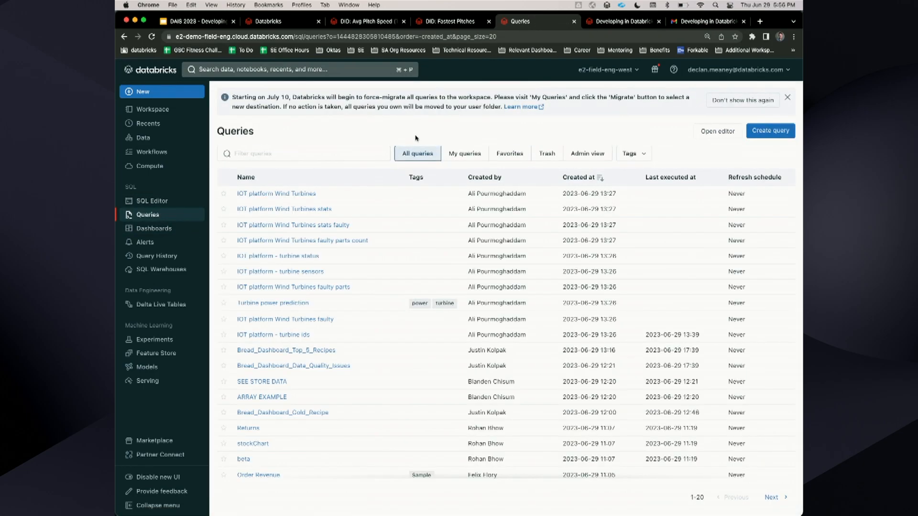
left_click(461, 155)
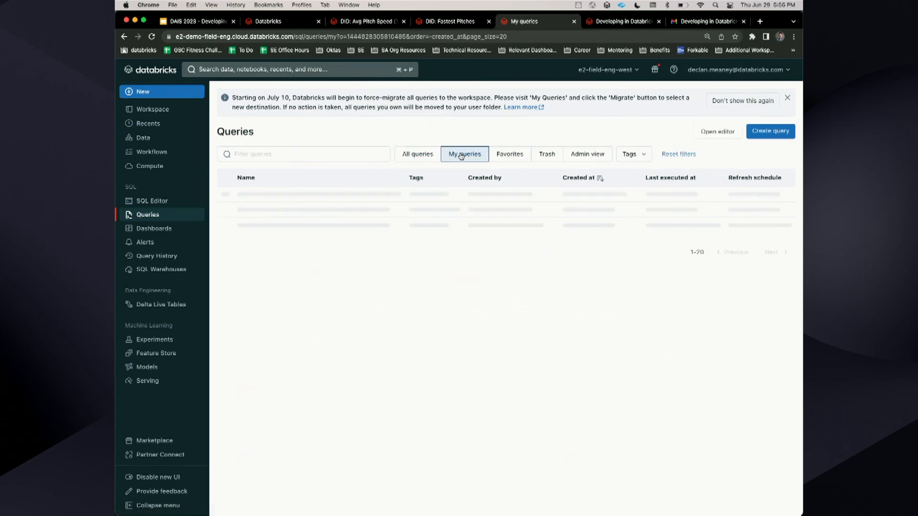
left_click(519, 154)
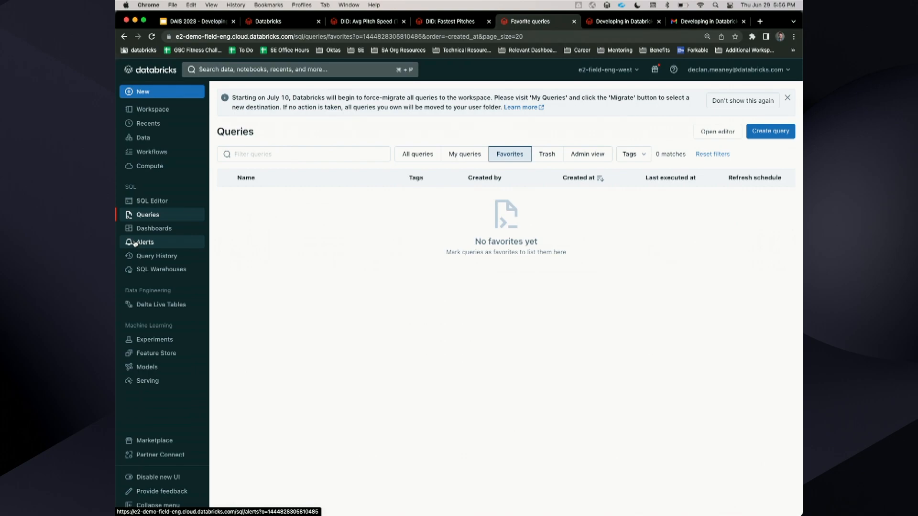
Open the Developing in Databricks: A Guided Tour - Demo Dashboard from the list of own dashboards and view its refresh schedule settings.
left_click(637, 21)
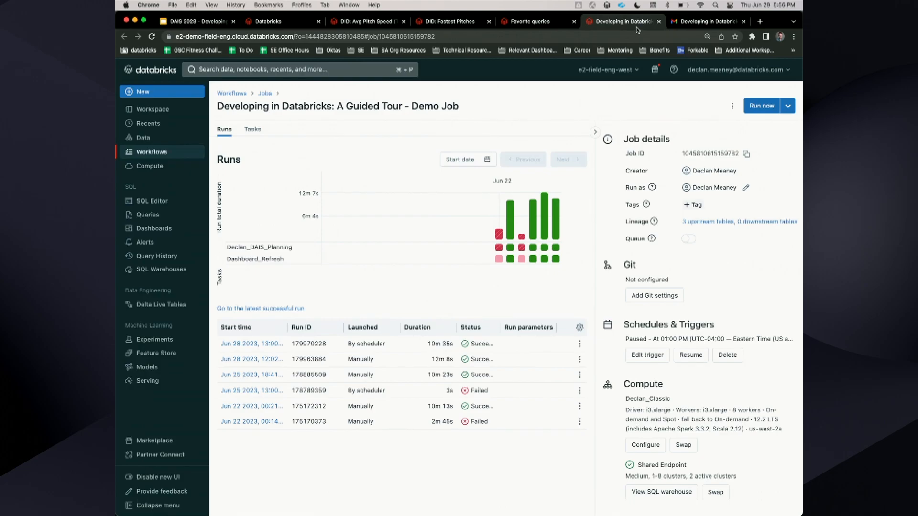
left_click(550, 23)
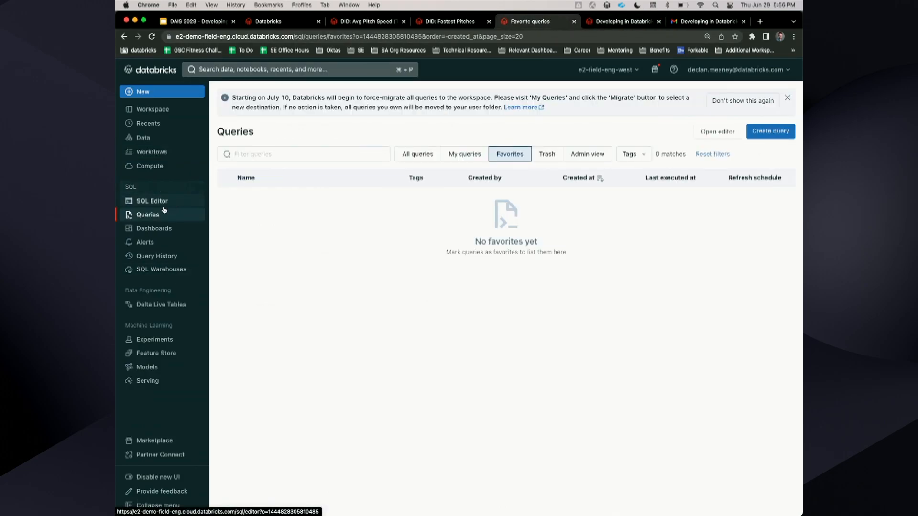
left_click(151, 231)
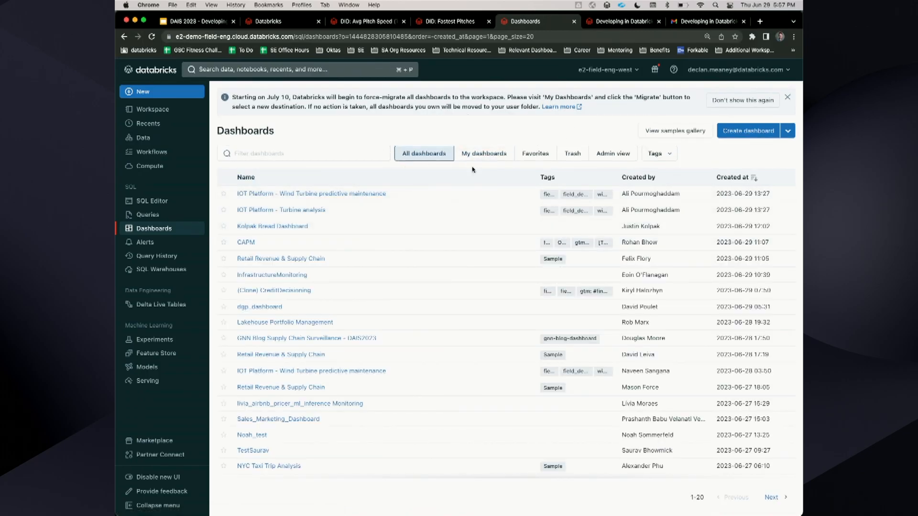
left_click(478, 154)
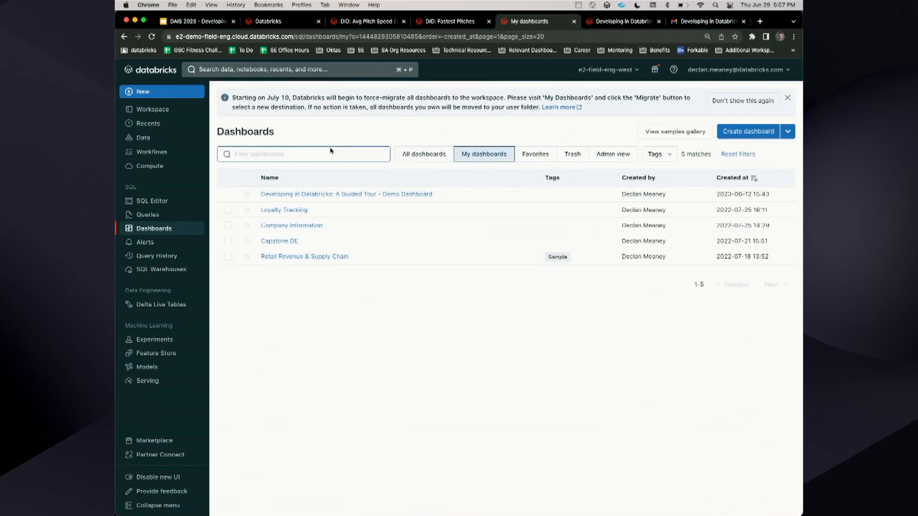
left_click(358, 195)
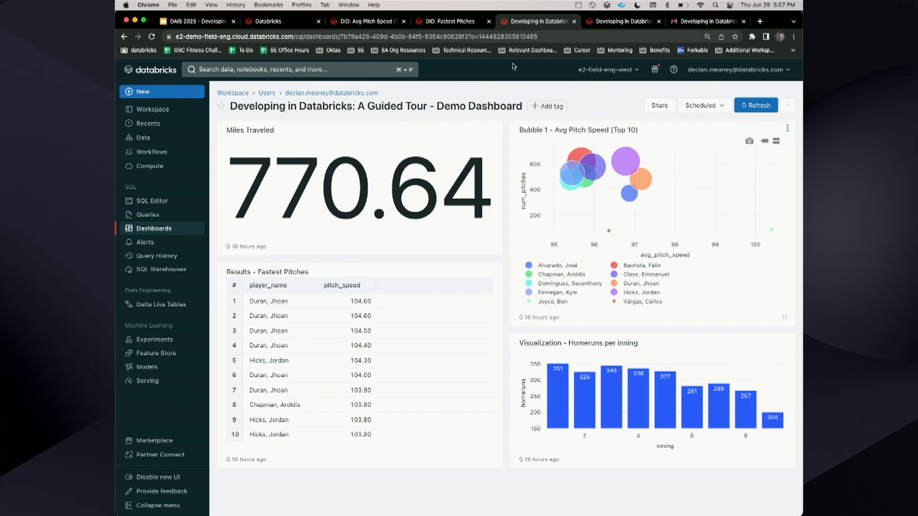
left_click(709, 107)
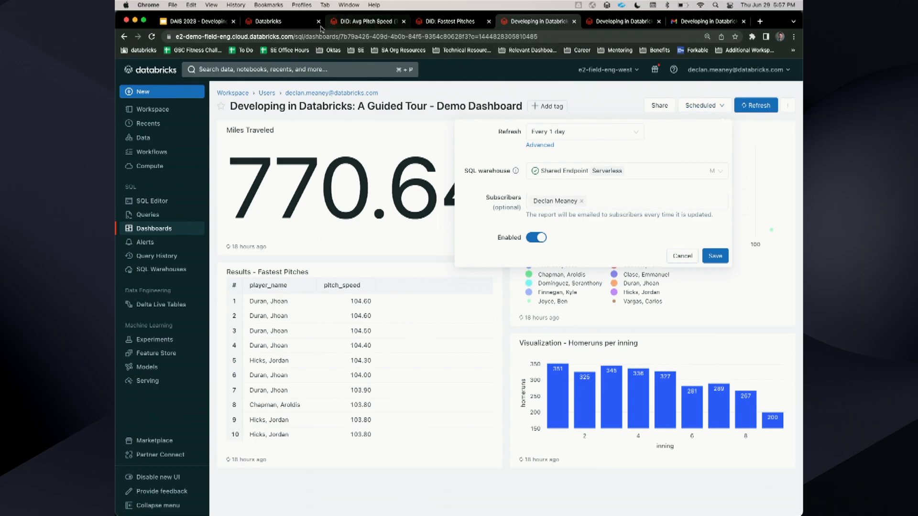
Open the Developing in Databricks: A Guided Tour - Demo Notebook, inspect the form for adding a job schedule, and cancel it.
left_click(302, 23)
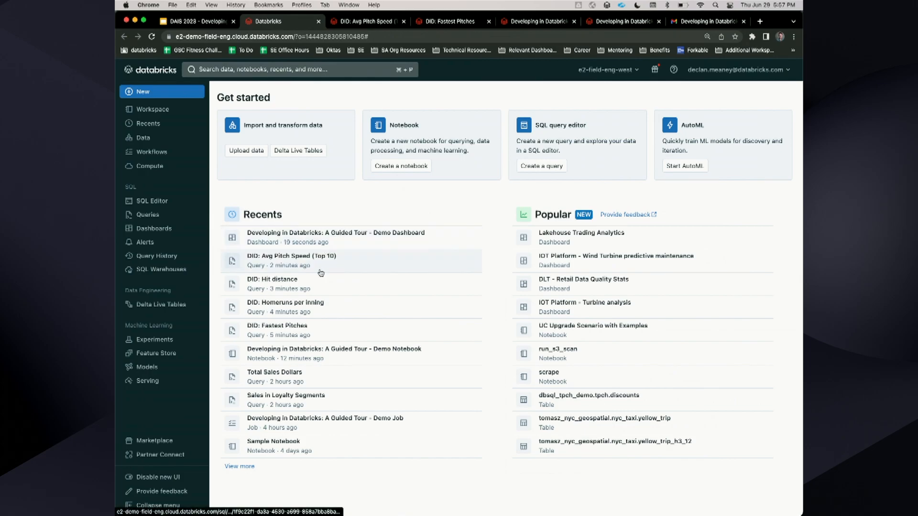
left_click(333, 349)
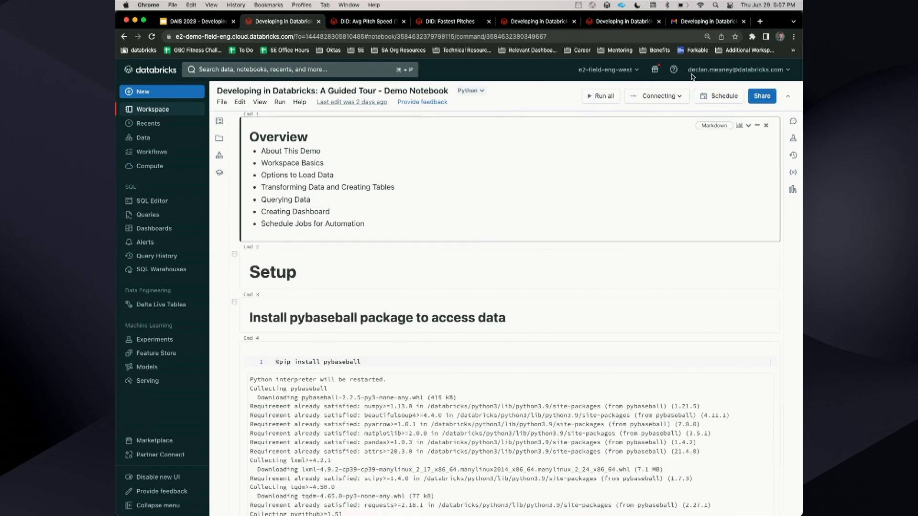
left_click(701, 98)
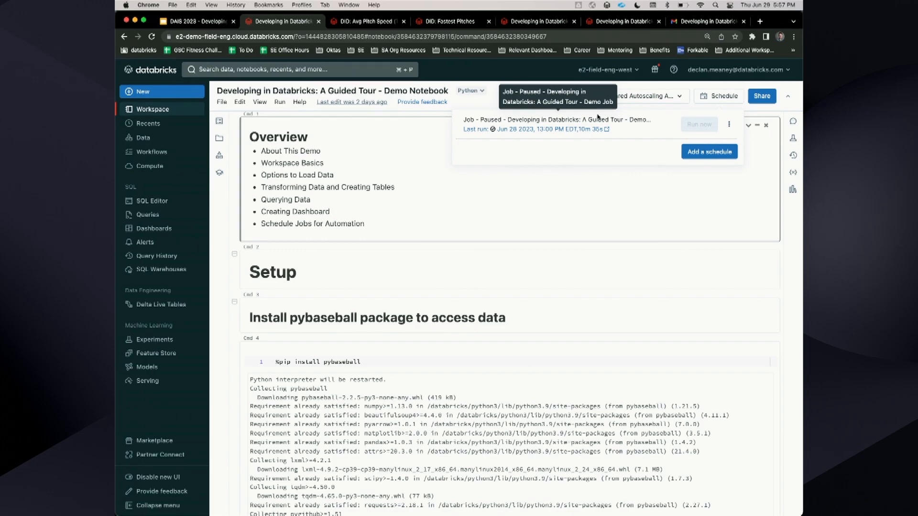
left_click(697, 150)
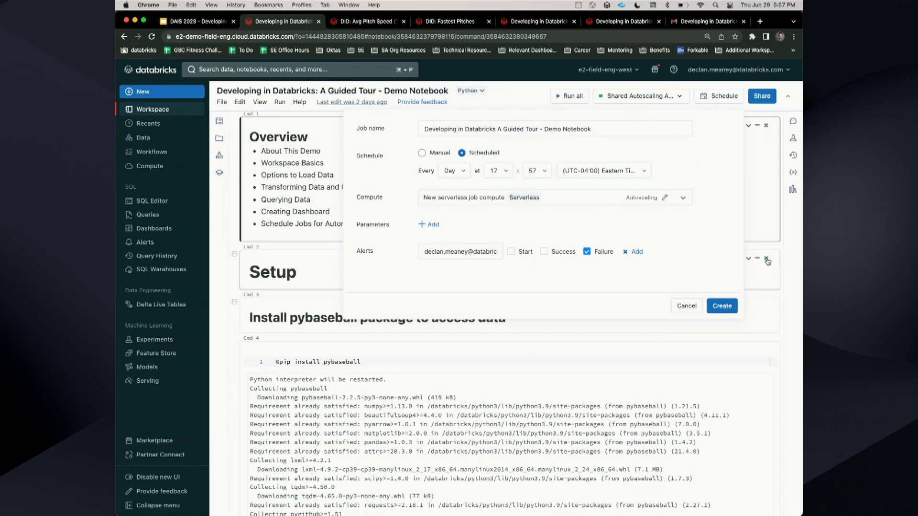
left_click(789, 301)
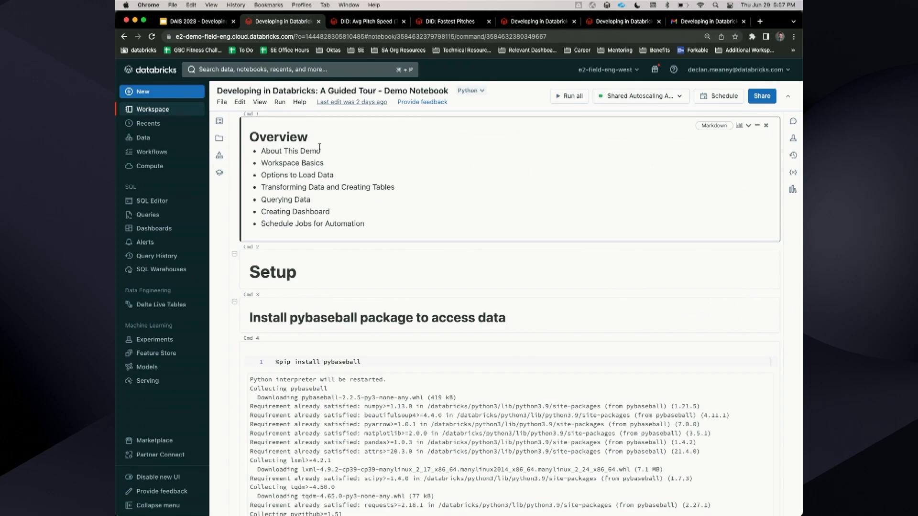
left_click(714, 102)
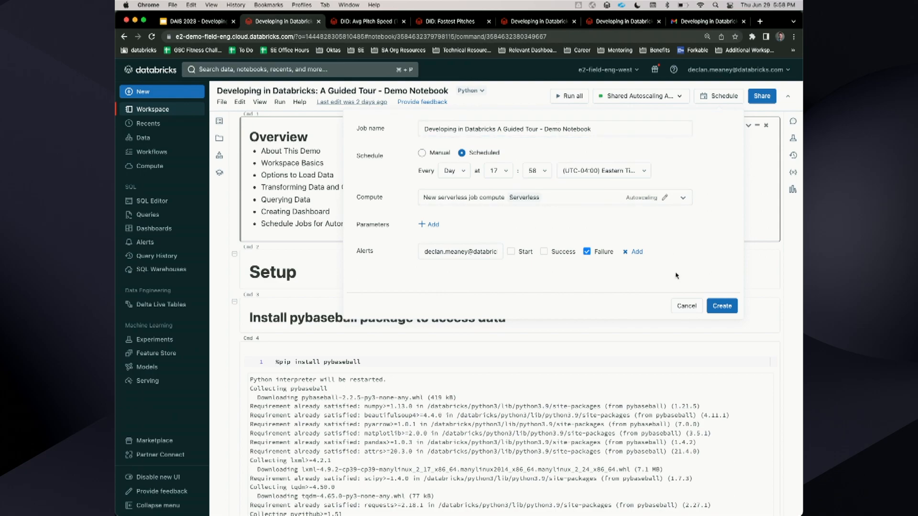
left_click(686, 307)
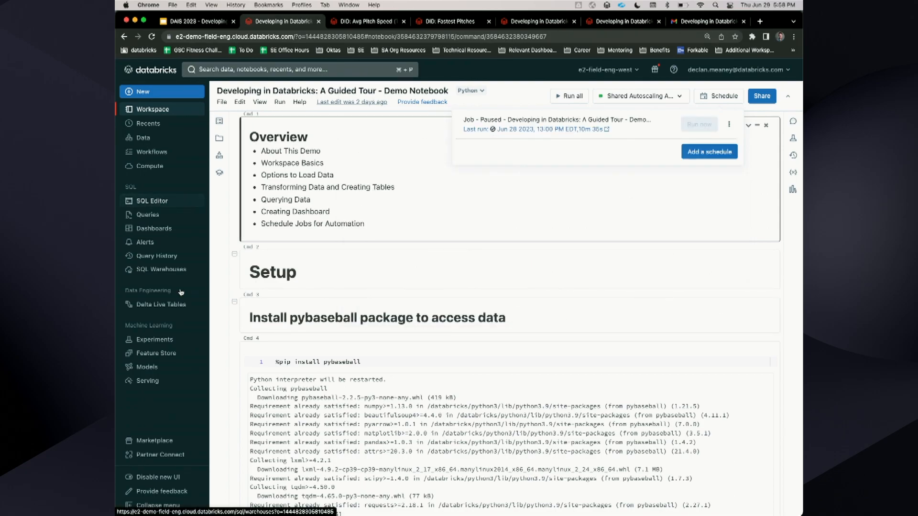
Open the Developing in Databricks: A Guided Tour - Demo Job from the workflows and display its task graph.
left_click(145, 152)
left_click(144, 152)
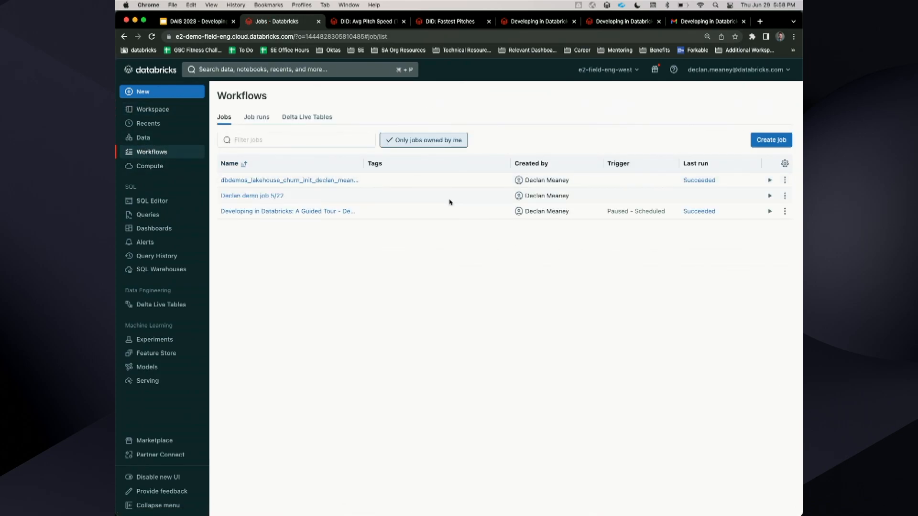
left_click(311, 212)
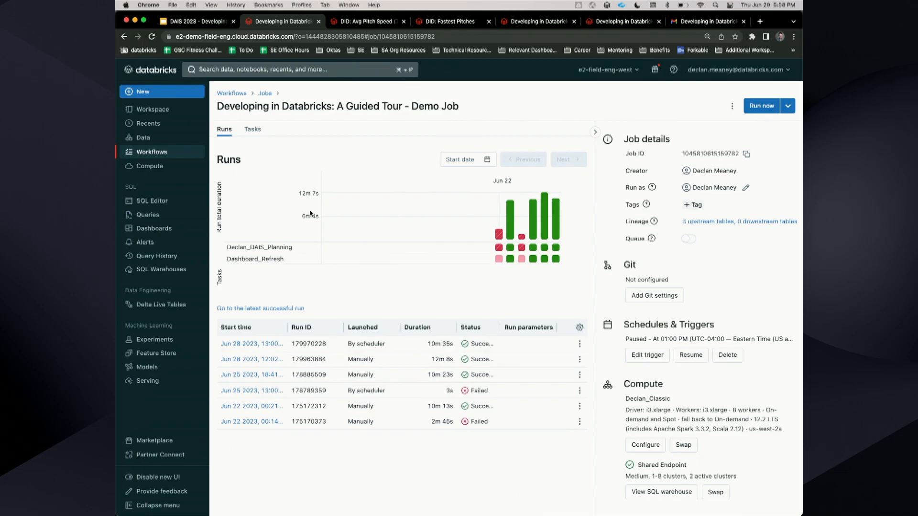
left_click(253, 130)
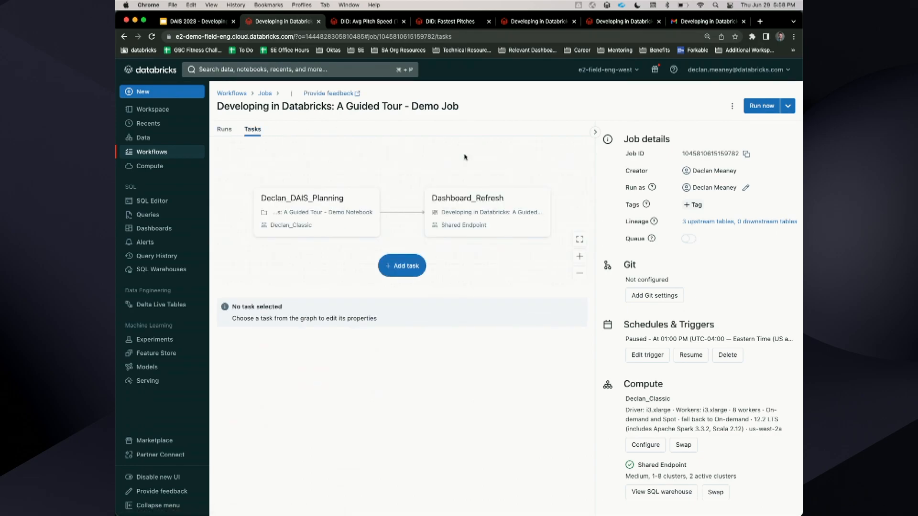
Inspect the settings of the job's notebook task and Dashboard_Refresh task, plus the job's compute, notification and permission details.
left_click(314, 207)
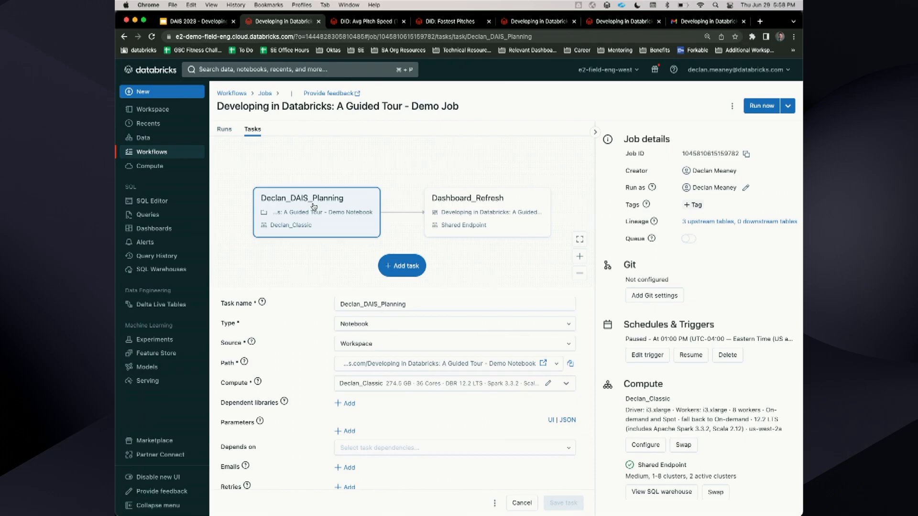
left_click(449, 224)
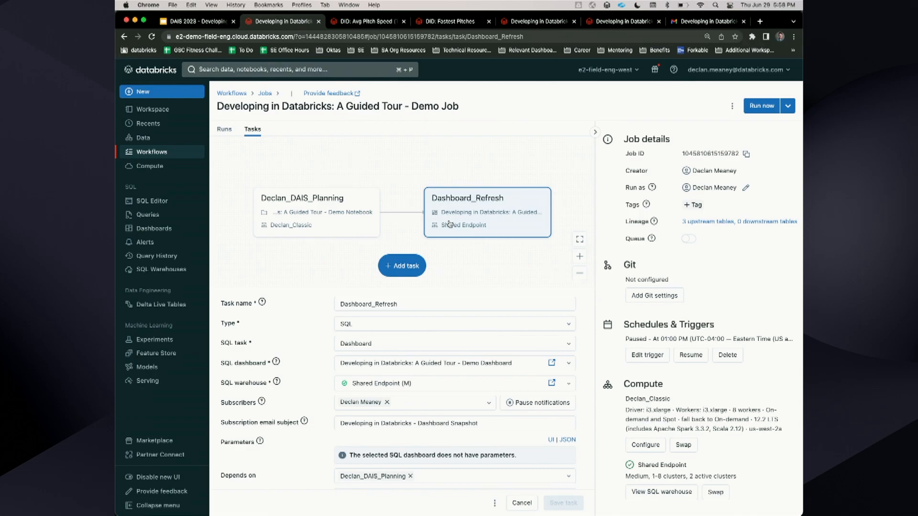
left_click(338, 234)
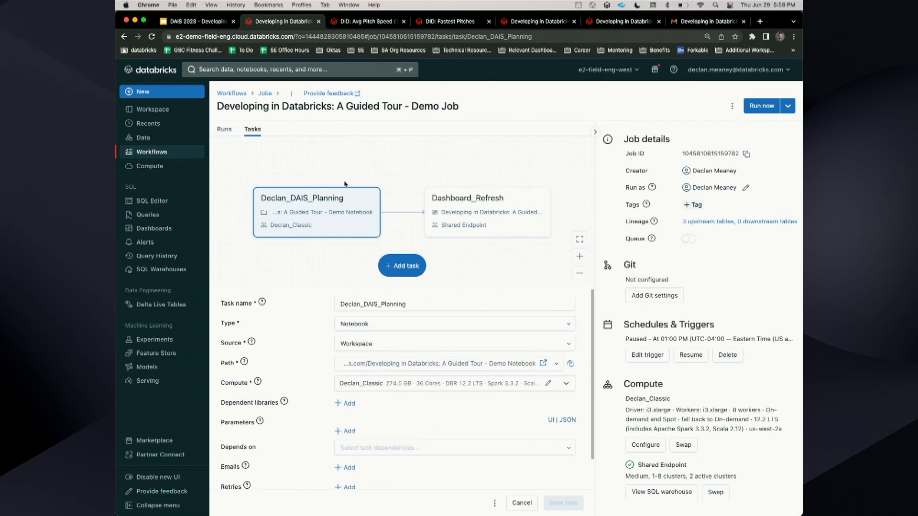
scroll(765, 272, "down", 5)
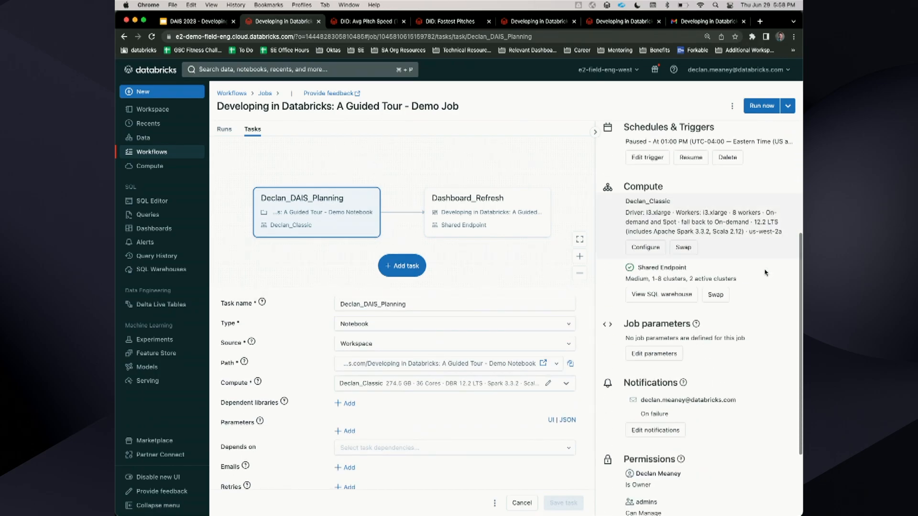
scroll(764, 273, "down", 1)
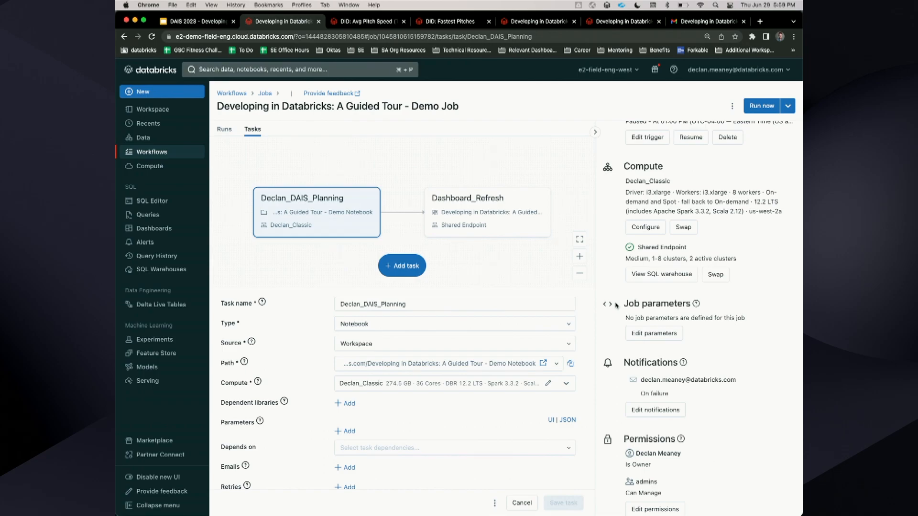
Review the Dashboard_Refresh task's subscriber and dependency settings, and switch to Gmail to view the emailed dashboard snapshot.
left_click(474, 223)
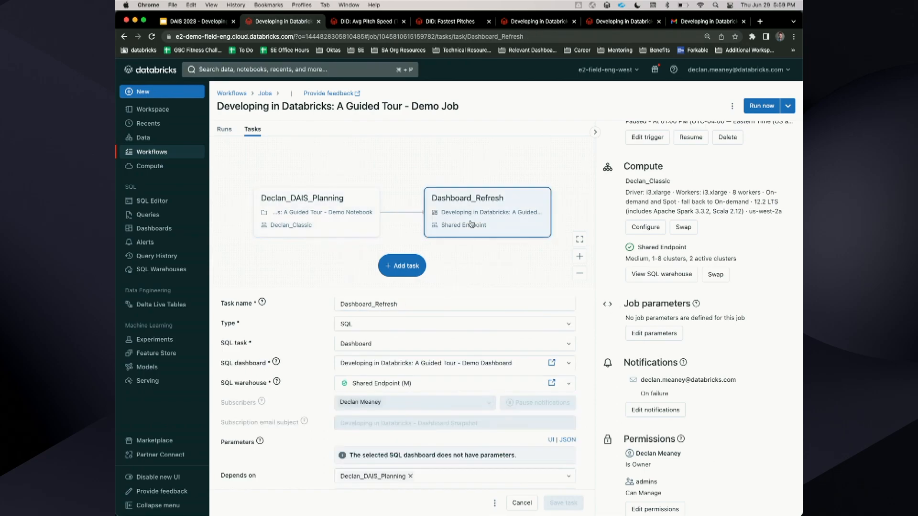
scroll(494, 388, "down", 3)
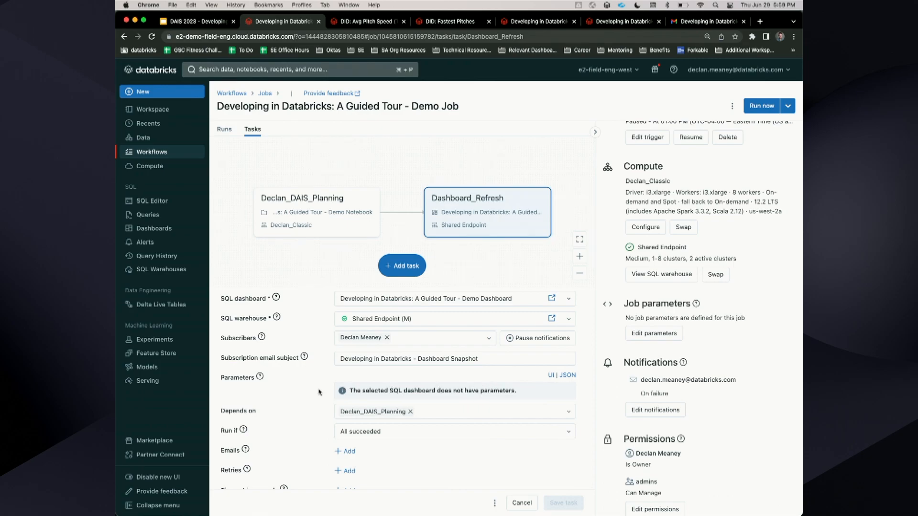
scroll(321, 385, "up", 1)
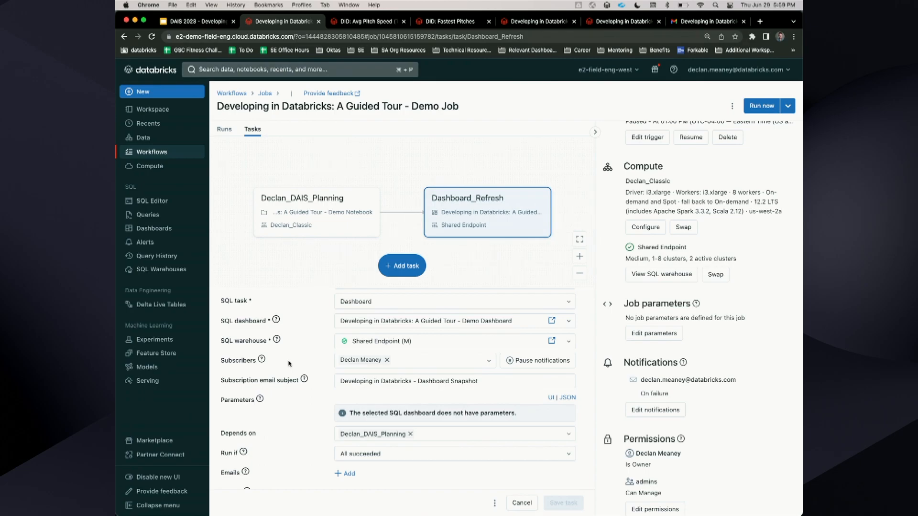
left_click(685, 27)
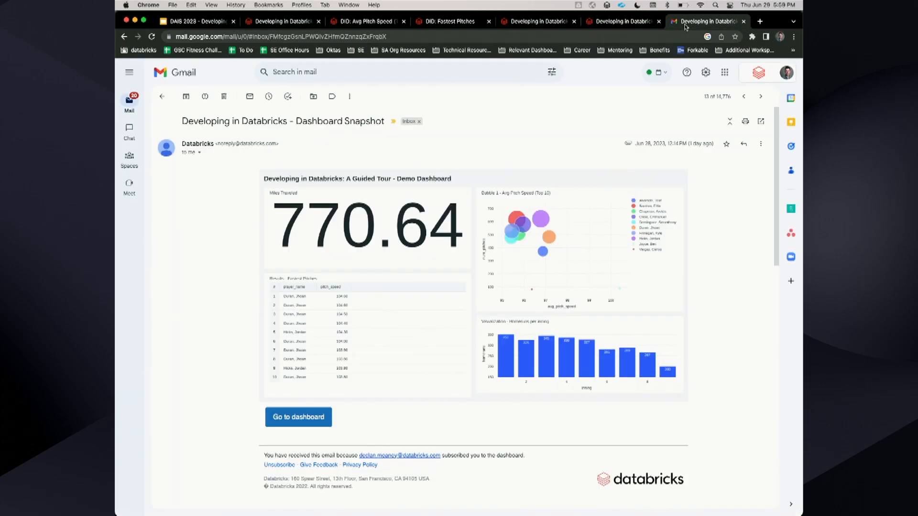